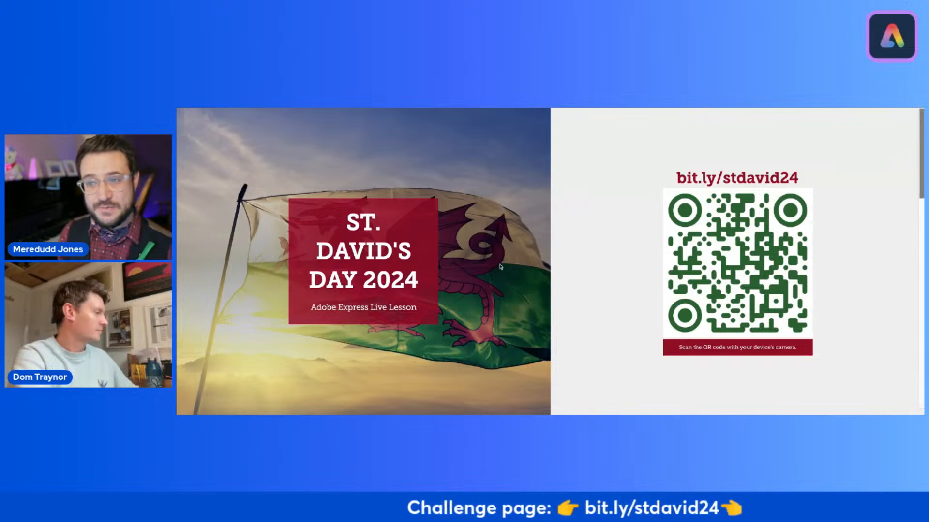
Step: Review the St. David's Day 2024 page, examining the Challenge 1 Fact-Flag instructions, fact ideas and example banner
{"action": "scroll", "coordinate": [506, 269], "scroll_direction": "down", "scroll_amount": 10}
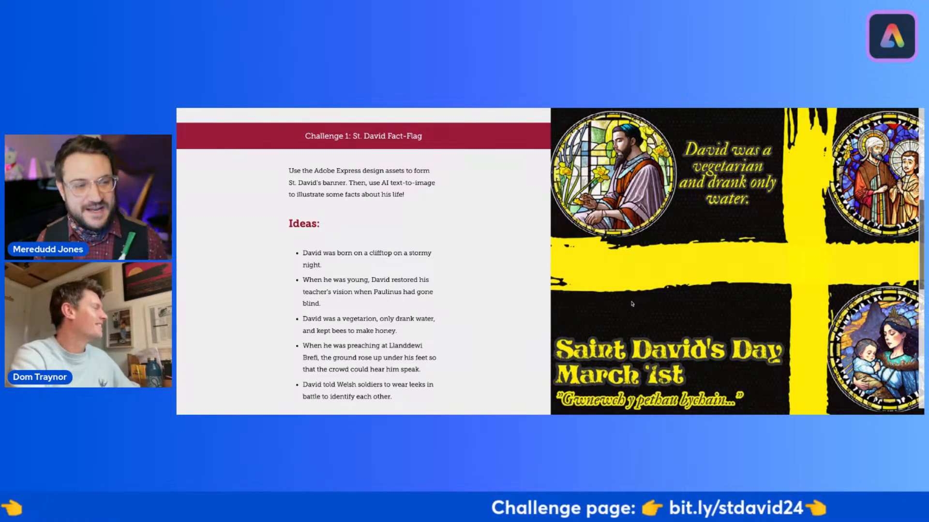
{"action": "scroll", "coordinate": [628, 307], "scroll_direction": "down", "scroll_amount": 1}
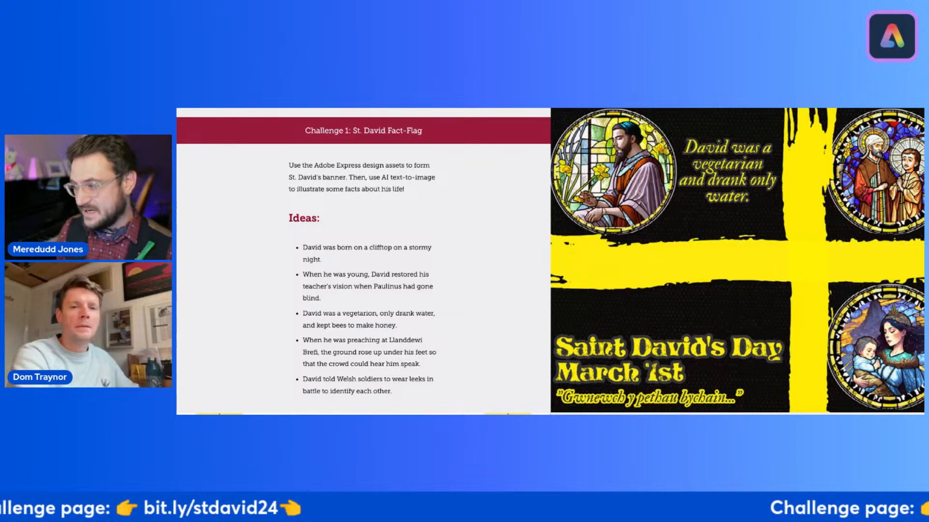
{"action": "scroll", "coordinate": [362, 258], "scroll_direction": "down", "scroll_amount": 2}
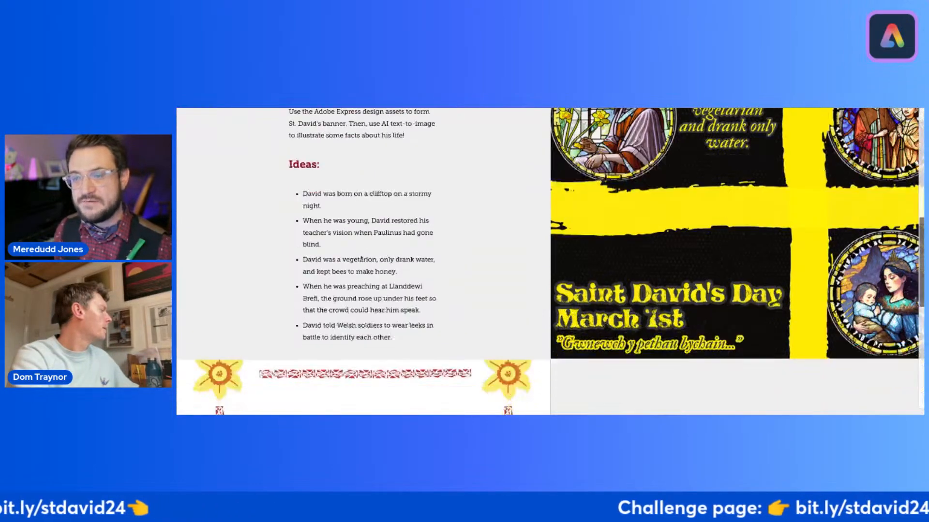
{"action": "scroll", "coordinate": [362, 258], "scroll_direction": "down", "scroll_amount": 4}
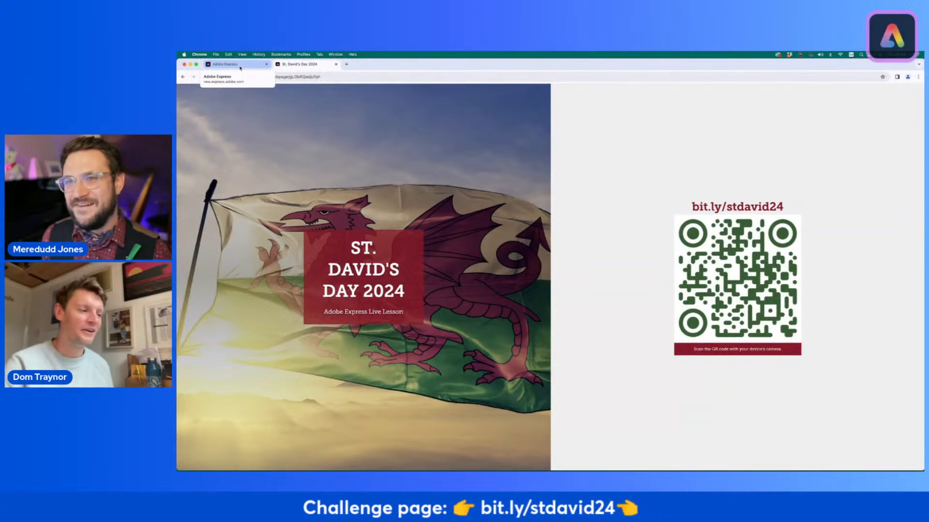
Step: Switch to Adobe Express in the browser and create a blank project in the standard 16:9 Landscape size
{"action": "left_click", "coordinate": [239, 65]}
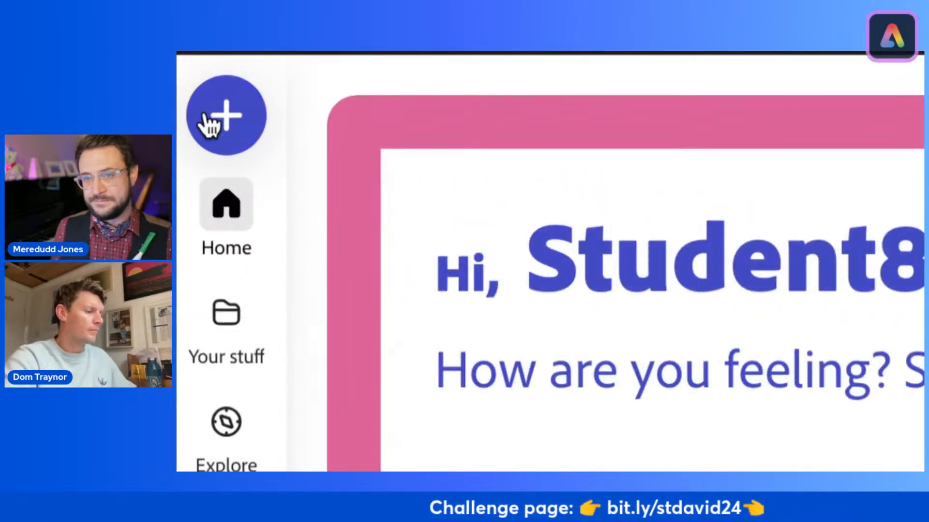
{"action": "left_click", "coordinate": [225, 104]}
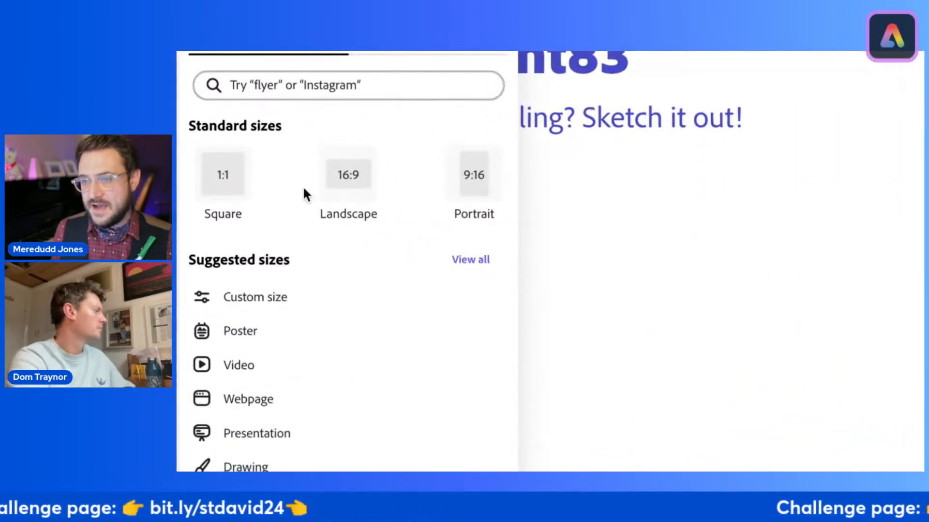
{"action": "left_click", "coordinate": [345, 177]}
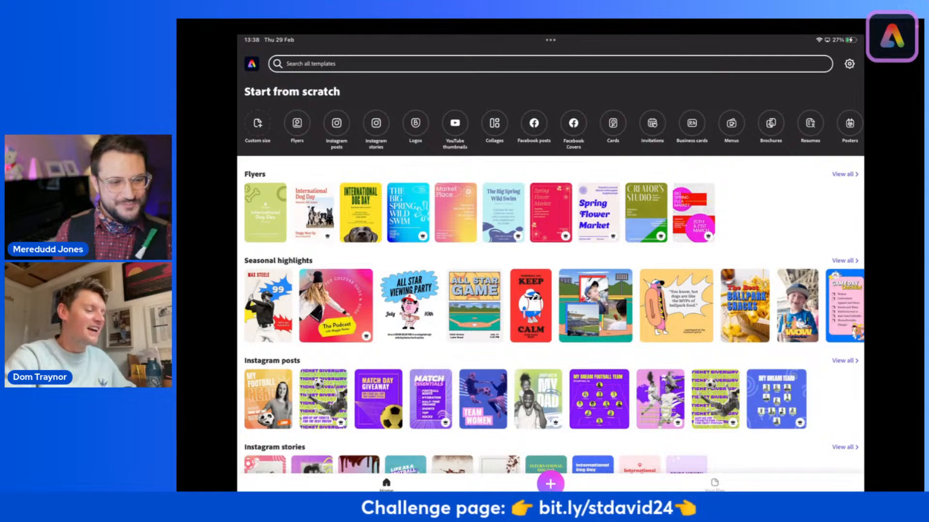
Step: Leave to the iPad home screen and reopen the Adobe Express app from the Adobe Express folder
{"action": "mouse_move", "coordinate": [551, 489]}
{"action": "left_mouse_down"}
{"action": "mouse_move", "coordinate": [563, 464]}
{"action": "mouse_move", "coordinate": [621, 465]}
{"action": "left_mouse_up"}
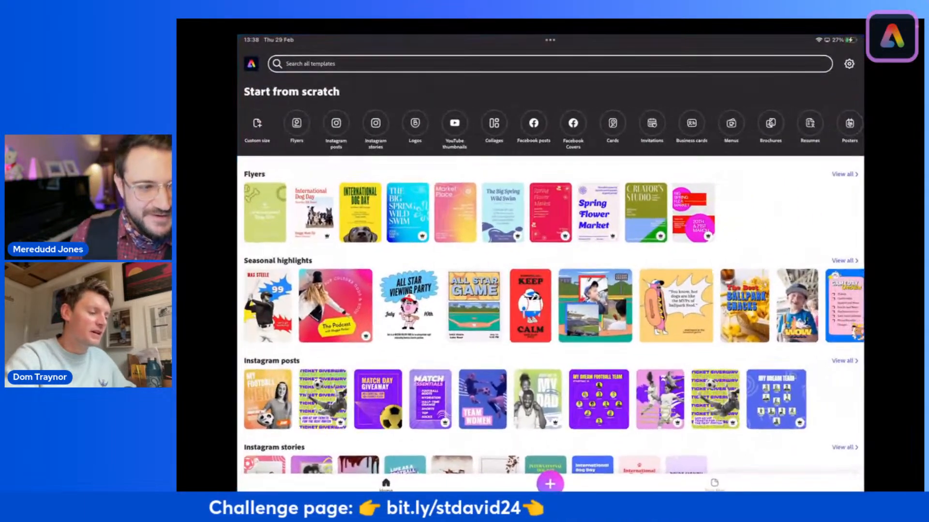
{"action": "left_click_drag", "start_coordinate": [550, 489], "coordinate": [691, 416]}
{"action": "left_click_drag", "start_coordinate": [551, 490], "coordinate": [703, 379]}
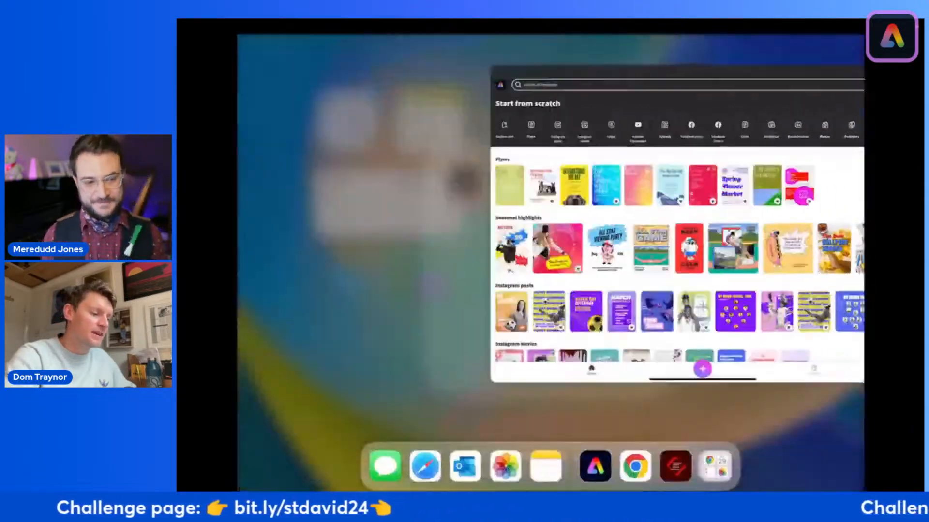
{"action": "left_click_drag", "start_coordinate": [550, 489], "coordinate": [560, 438]}
{"action": "left_click_drag", "start_coordinate": [550, 489], "coordinate": [503, 261]}
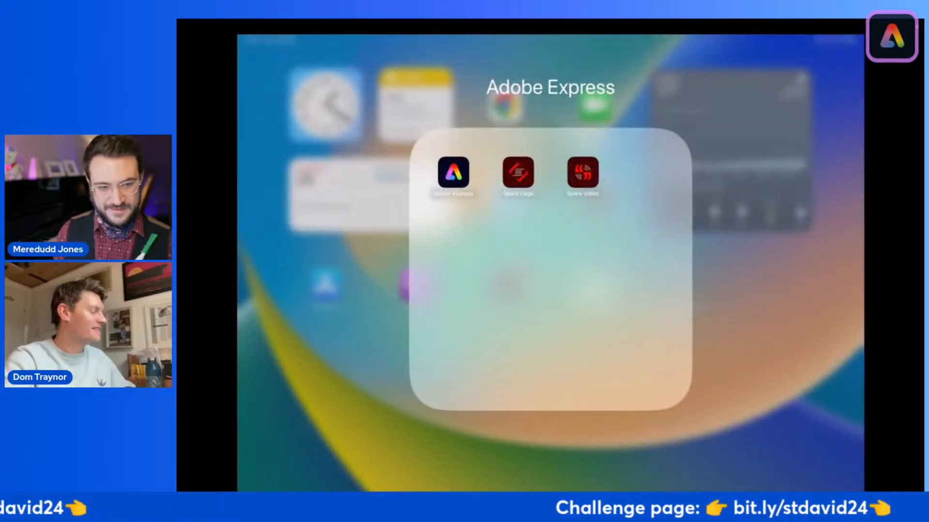
{"action": "left_click", "coordinate": [453, 172]}
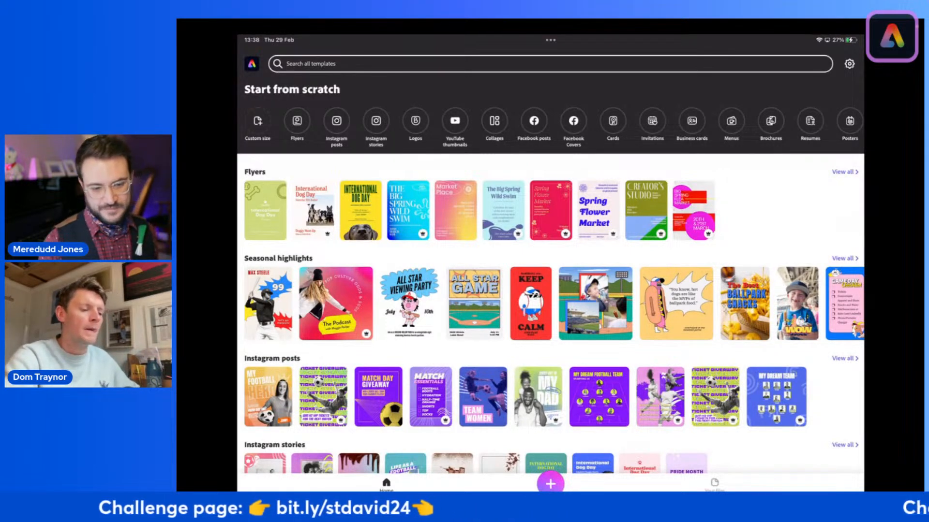
Step: Start a flyer from scratch in the iPad app and delete its placeholder text to leave a blank canvas
{"action": "scroll", "coordinate": [551, 126], "scroll_direction": "left", "scroll_amount": 3}
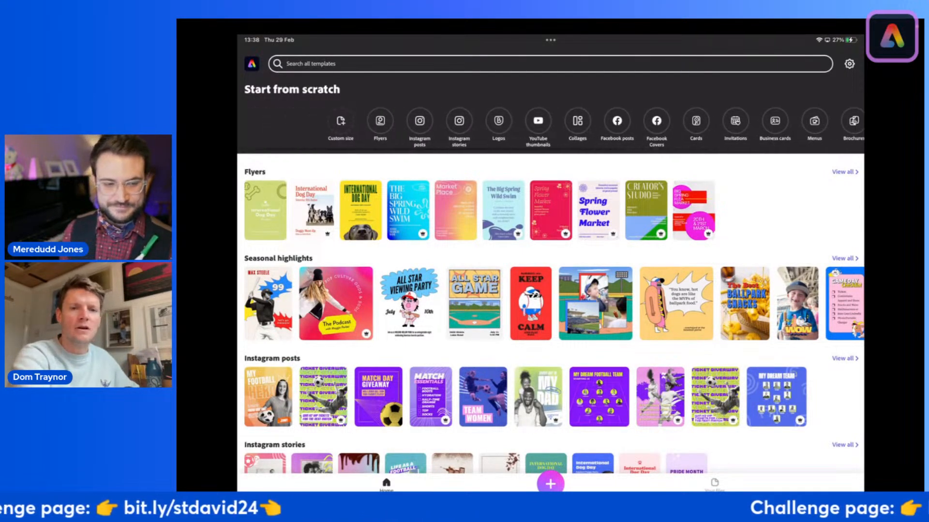
{"action": "scroll", "coordinate": [550, 127], "scroll_direction": "left", "scroll_amount": 3}
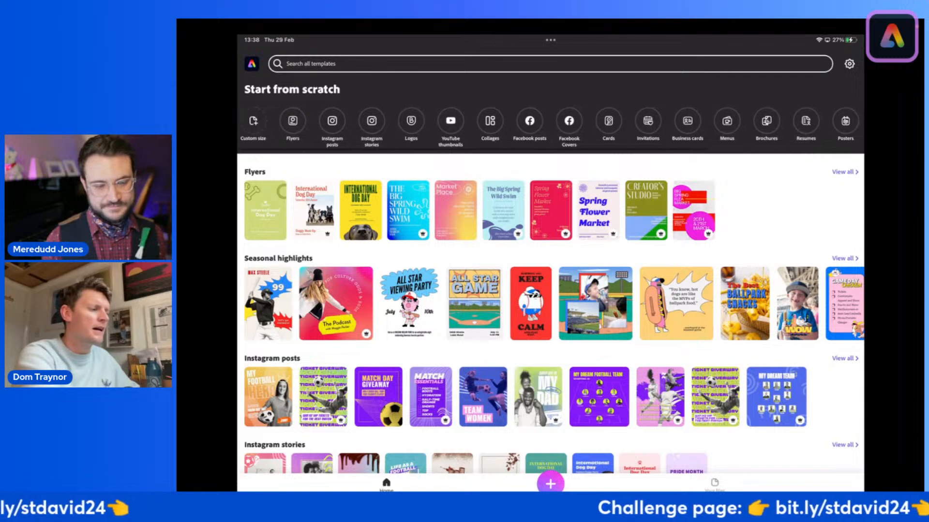
{"action": "left_click", "coordinate": [290, 120]}
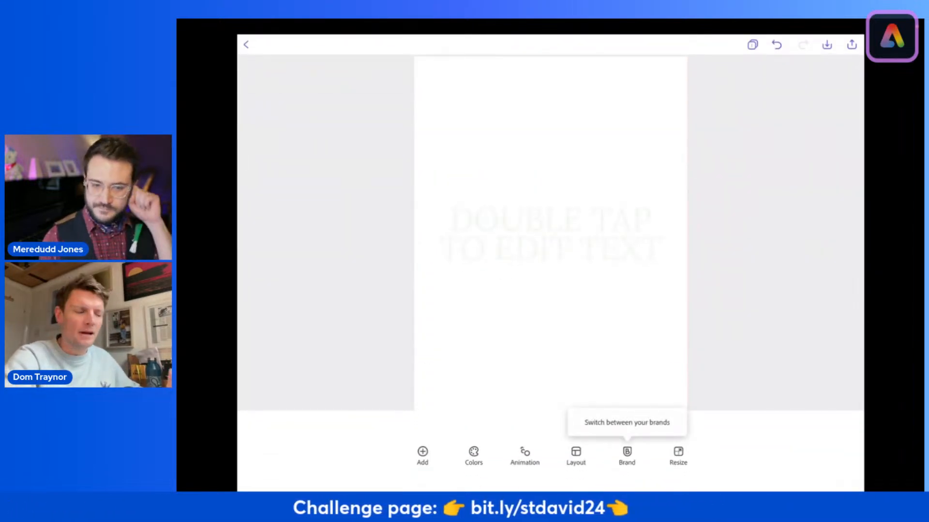
{"action": "left_click", "coordinate": [551, 234]}
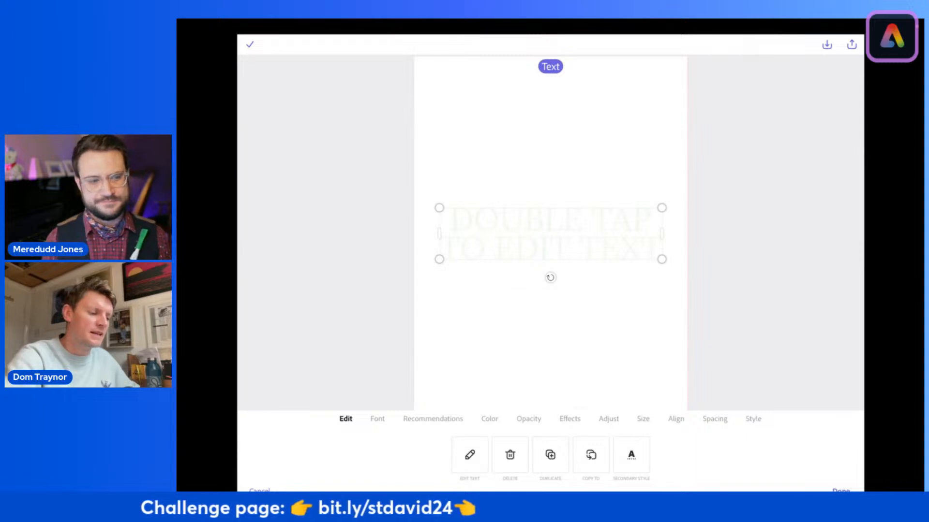
{"action": "left_click", "coordinate": [510, 455]}
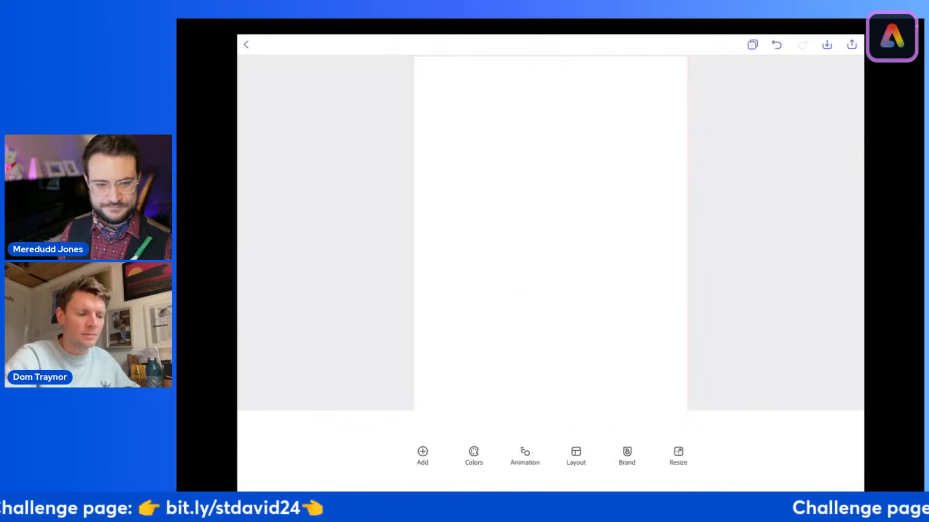
Step: Resize the blank flyer to the standard 3:2 Landscape format
{"action": "left_click", "coordinate": [678, 456]}
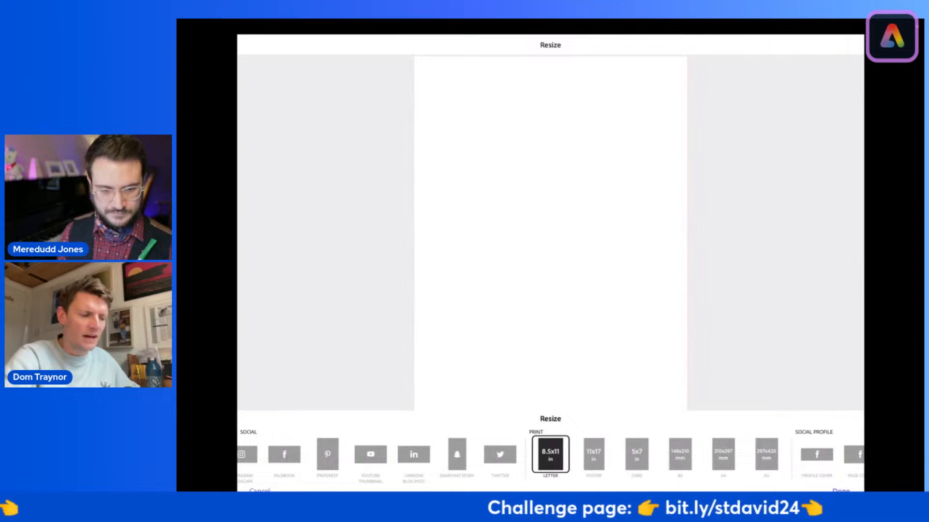
{"action": "scroll", "coordinate": [551, 454], "scroll_direction": "right", "scroll_amount": 12}
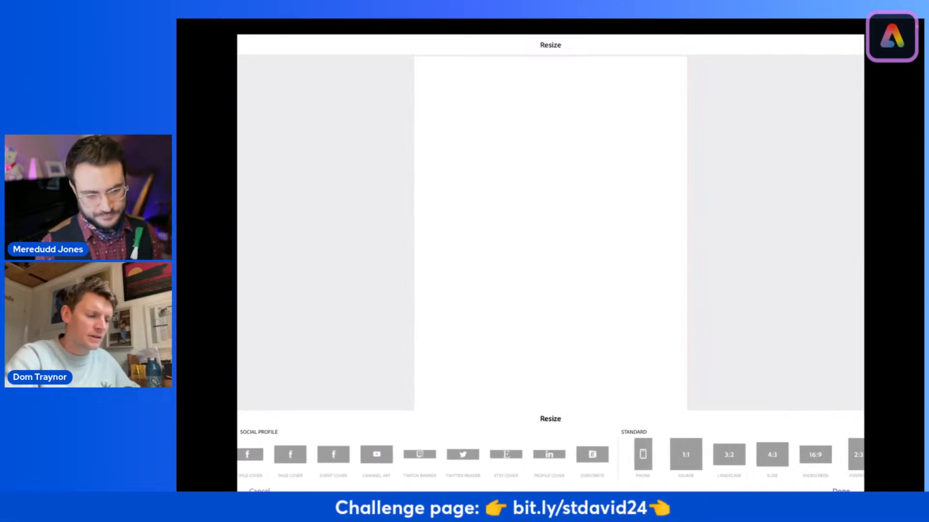
{"action": "scroll", "coordinate": [551, 455], "scroll_direction": "right", "scroll_amount": 2}
{"action": "scroll", "coordinate": [551, 454], "scroll_direction": "left", "scroll_amount": 1}
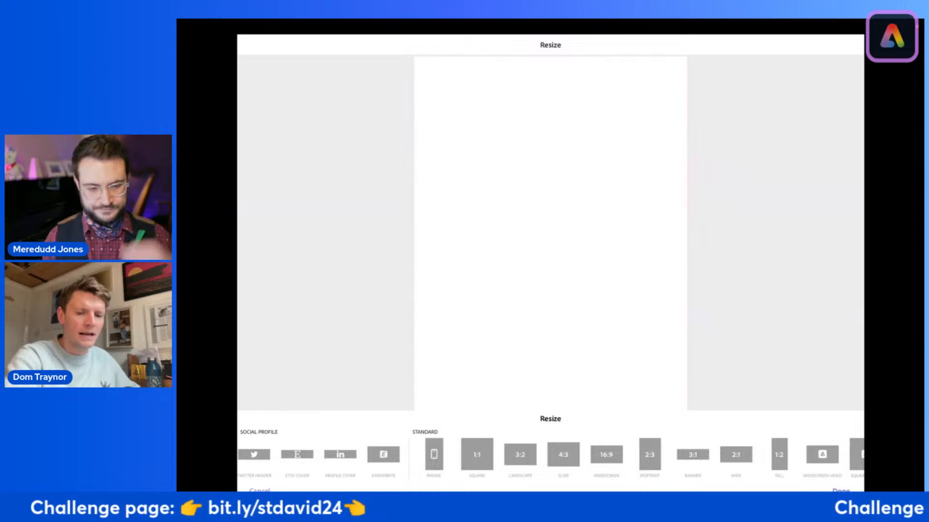
{"action": "left_click", "coordinate": [520, 455]}
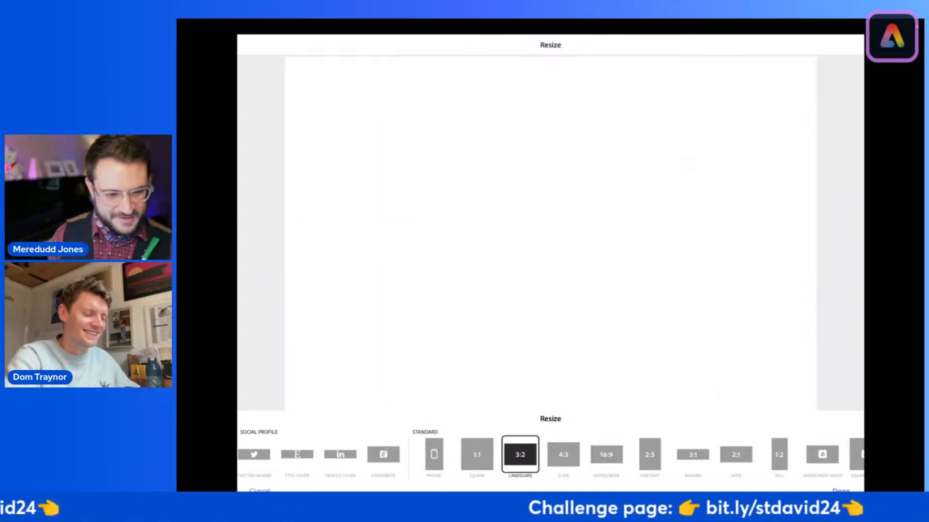
{"action": "left_click", "coordinate": [841, 490]}
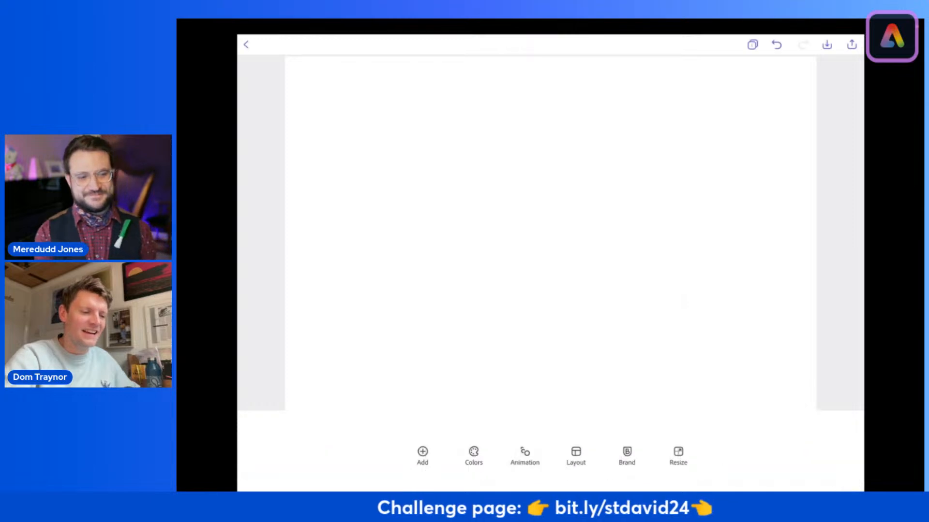
Step: In the browser's landscape project, search the design asset elements for "yellow paint"
{"action": "scroll", "coordinate": [551, 233], "scroll_direction": "down", "scroll_amount": 3}
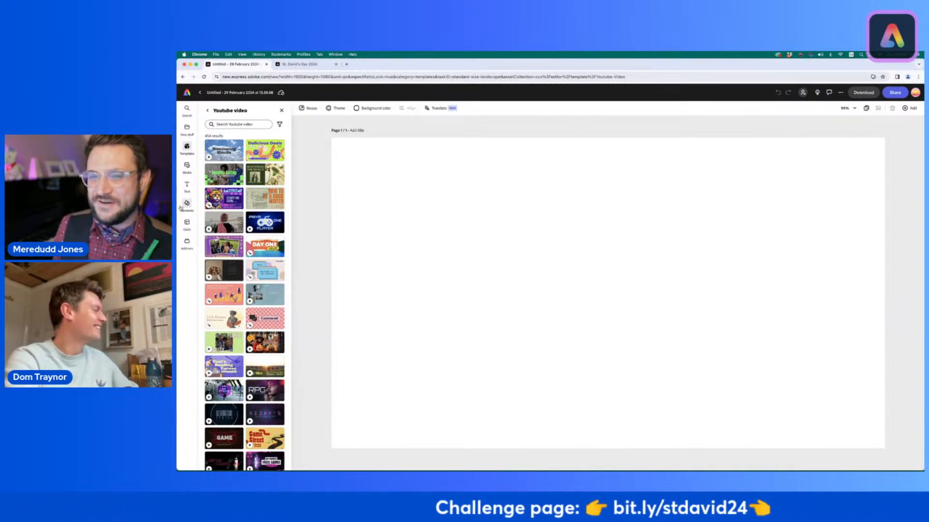
{"action": "mouse_move", "coordinate": [181, 206]}
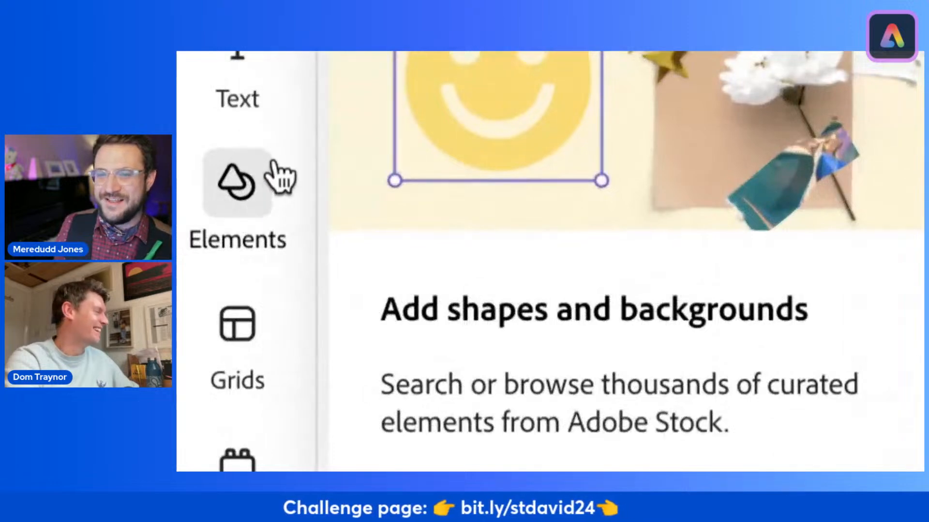
{"action": "left_click", "coordinate": [235, 198]}
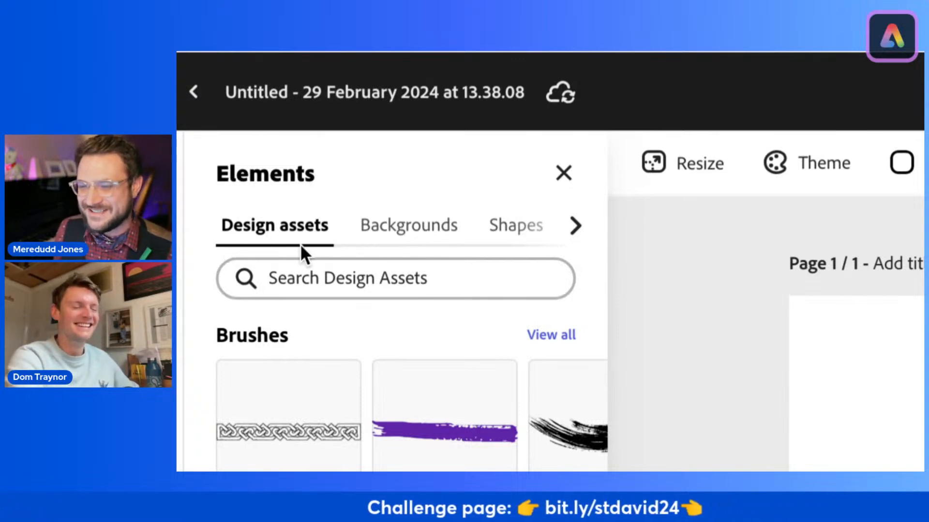
{"action": "left_click", "coordinate": [309, 277]}
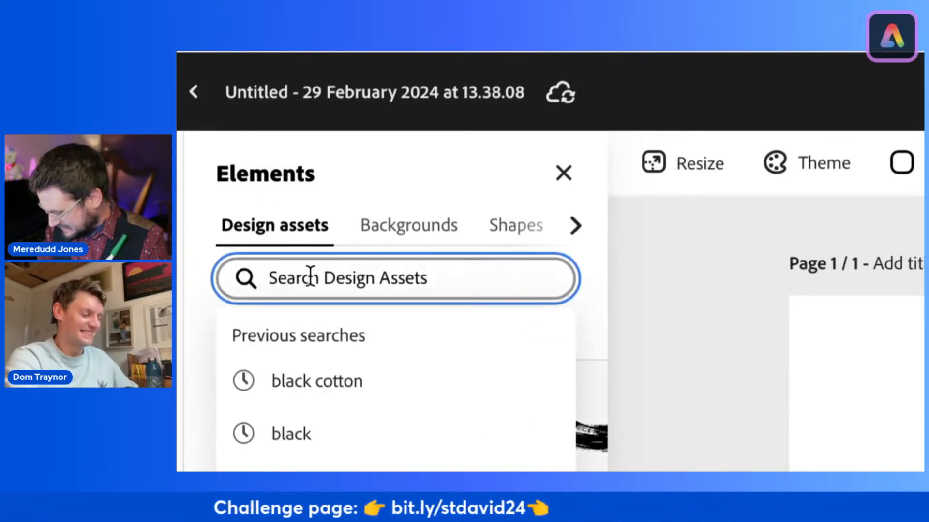
{"action": "type", "text": "ye"}
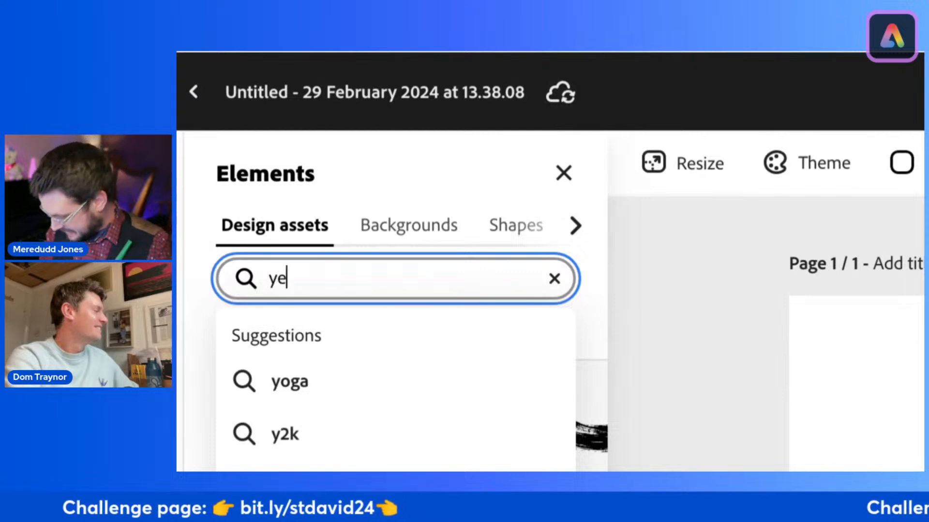
{"action": "type", "text": "llow paint"}
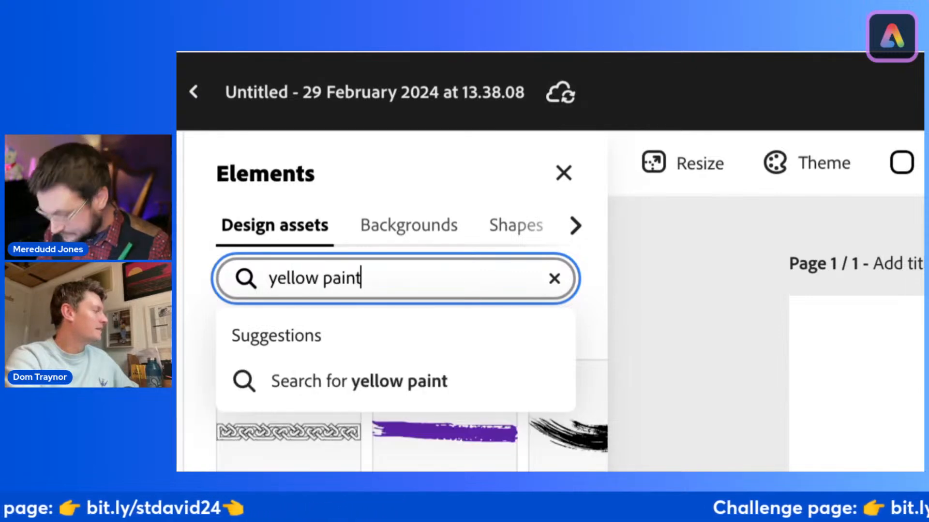
{"action": "key", "text": "Return"}
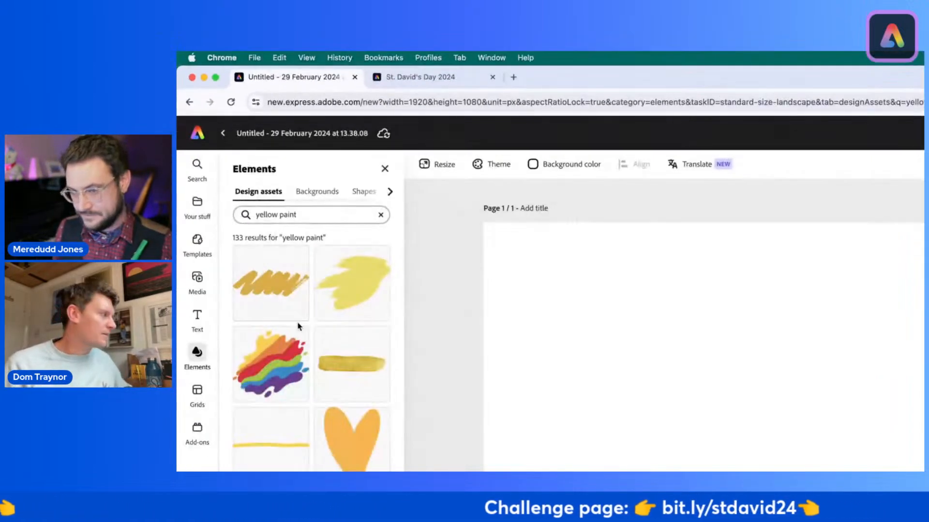
Step: Browse the yellow paint design assets and add the thin, straight yellow paint line to the page
{"action": "scroll", "coordinate": [298, 326], "scroll_direction": "down", "scroll_amount": 2}
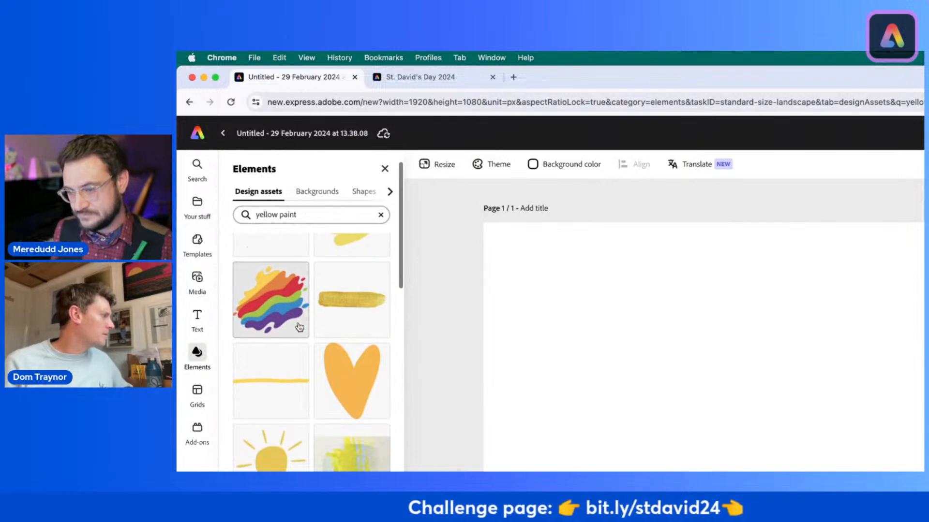
{"action": "scroll", "coordinate": [214, 240], "scroll_direction": "up", "scroll_amount": 2}
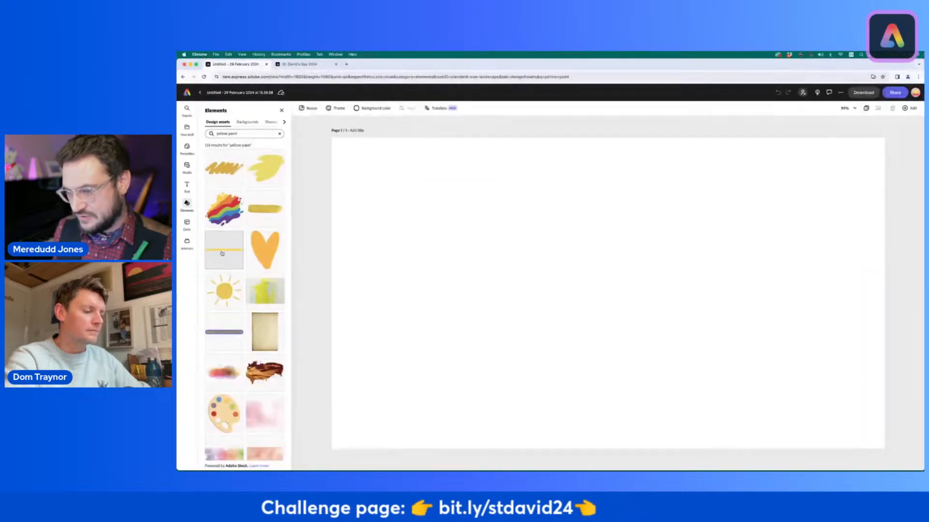
{"action": "scroll", "coordinate": [222, 253], "scroll_direction": "down", "scroll_amount": 10}
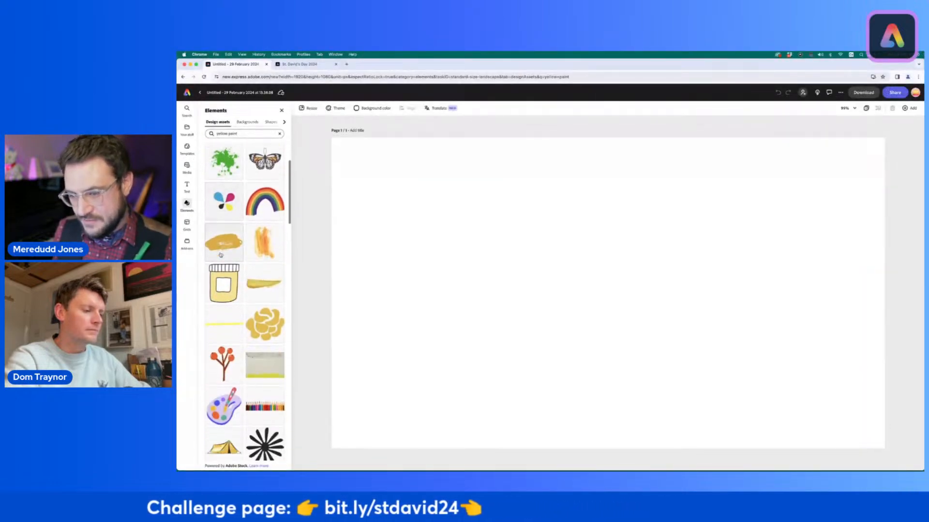
{"action": "scroll", "coordinate": [222, 255], "scroll_direction": "down", "scroll_amount": 10}
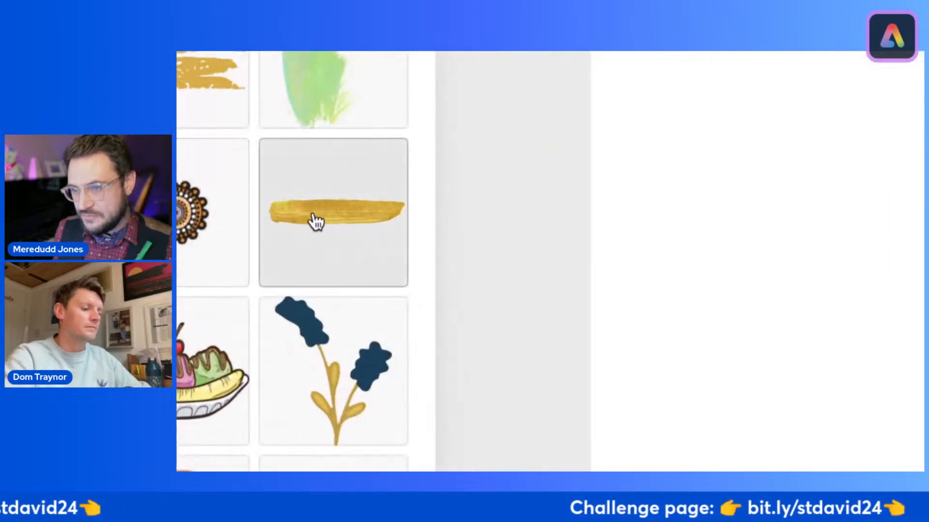
{"action": "scroll", "coordinate": [220, 282], "scroll_direction": "down", "scroll_amount": 9}
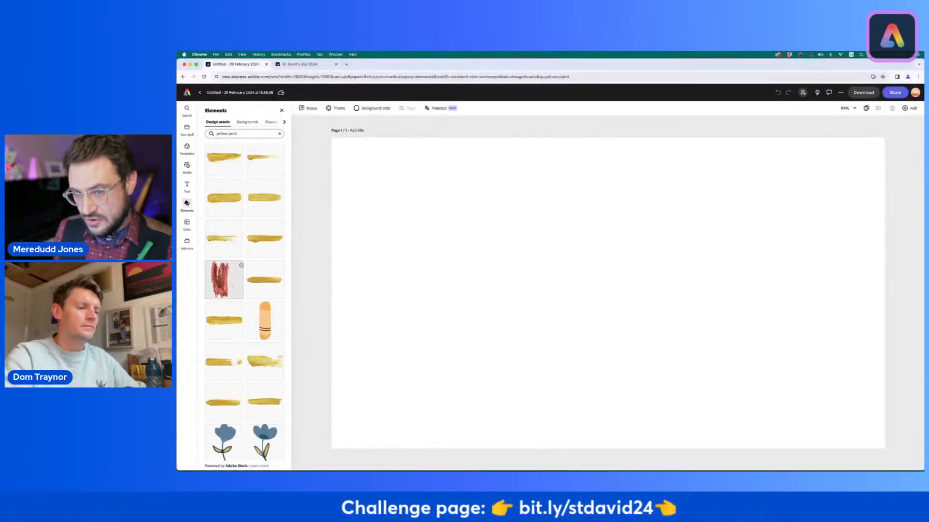
{"action": "scroll", "coordinate": [226, 387], "scroll_direction": "up", "scroll_amount": 10}
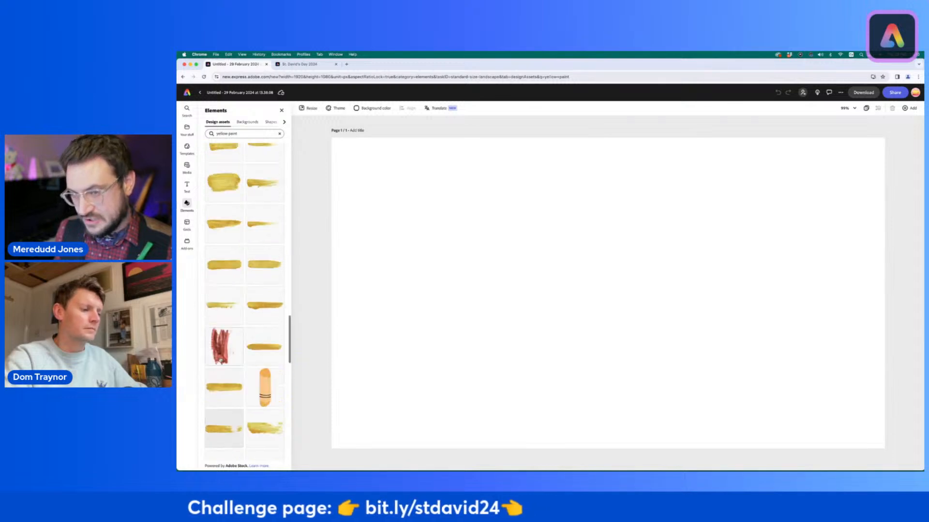
{"action": "scroll", "coordinate": [225, 356], "scroll_direction": "up", "scroll_amount": 5}
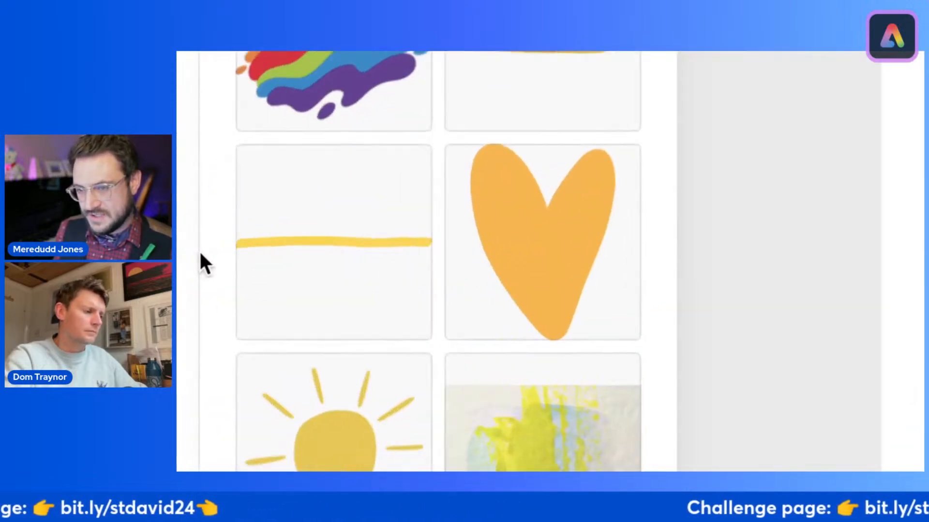
{"action": "left_click", "coordinate": [324, 254]}
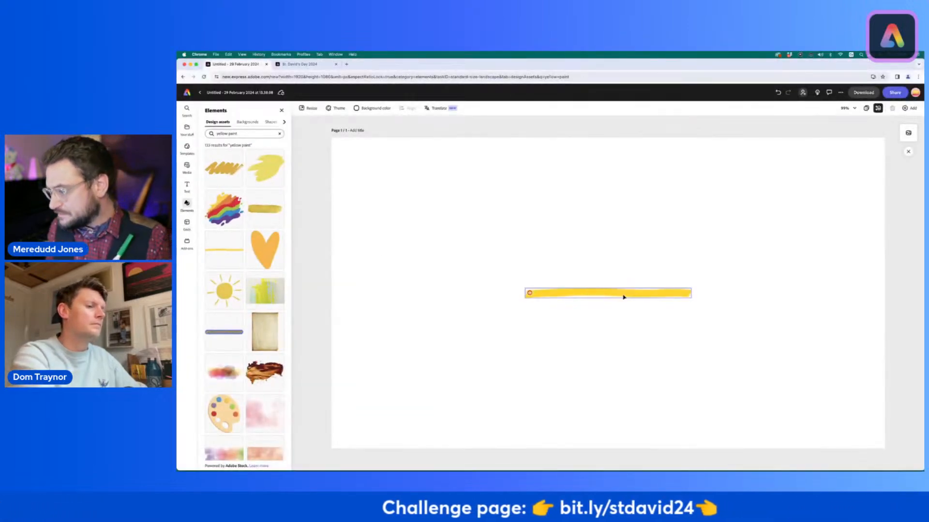
Step: Enlarge the yellow line proportionally until it runs past both side edges of the page
{"action": "left_click", "coordinate": [623, 297]}
{"action": "left_click_drag", "start_coordinate": [526, 289], "coordinate": [314, 227]}
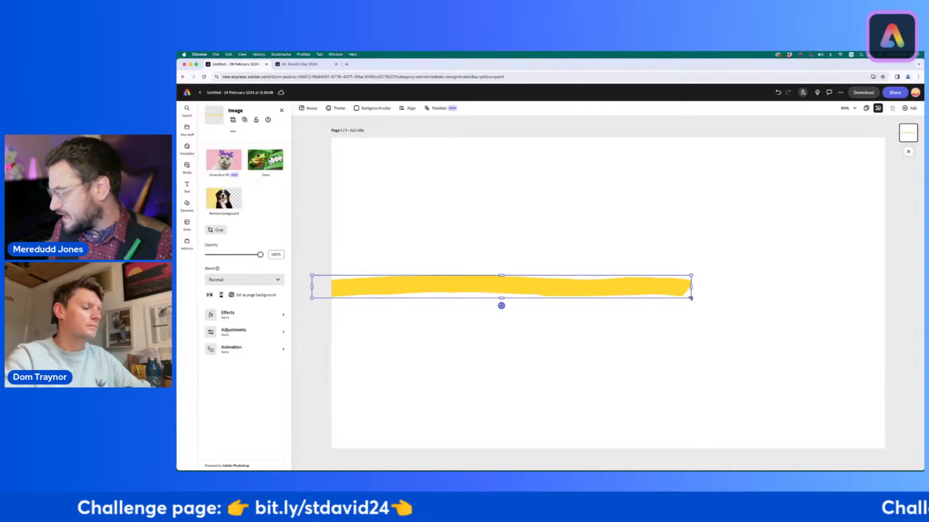
{"action": "mouse_move", "coordinate": [691, 299]}
{"action": "left_mouse_down"}
{"action": "mouse_move", "coordinate": [891, 325]}
{"action": "mouse_move", "coordinate": [910, 312]}
{"action": "left_mouse_up"}
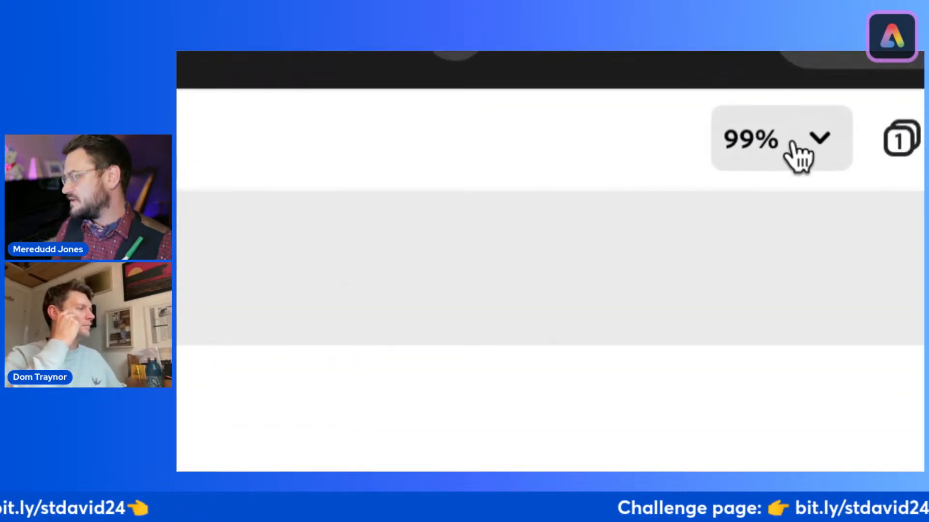
Step: With the canvas at 50% zoom, enlarge the yellow stroke into a thicker band and centre it vertically on the page
{"action": "left_click", "coordinate": [826, 144]}
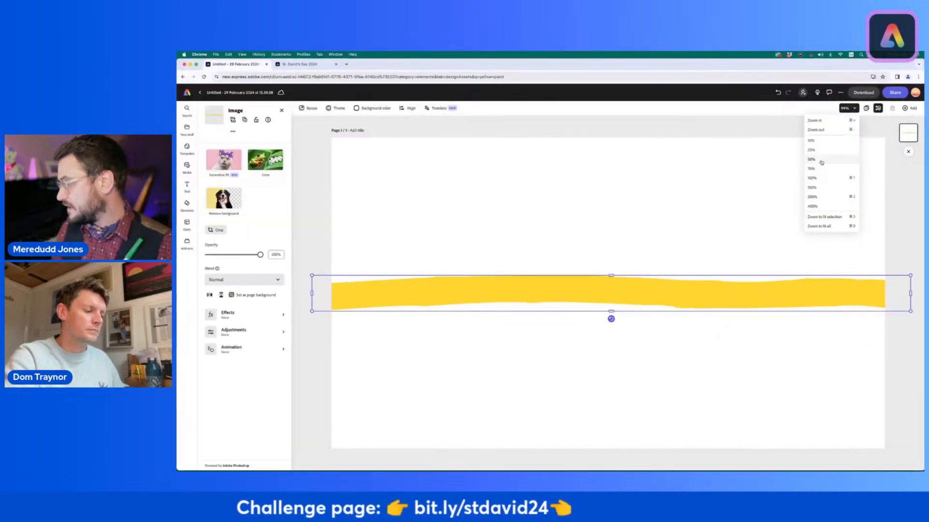
{"action": "left_click", "coordinate": [820, 160]}
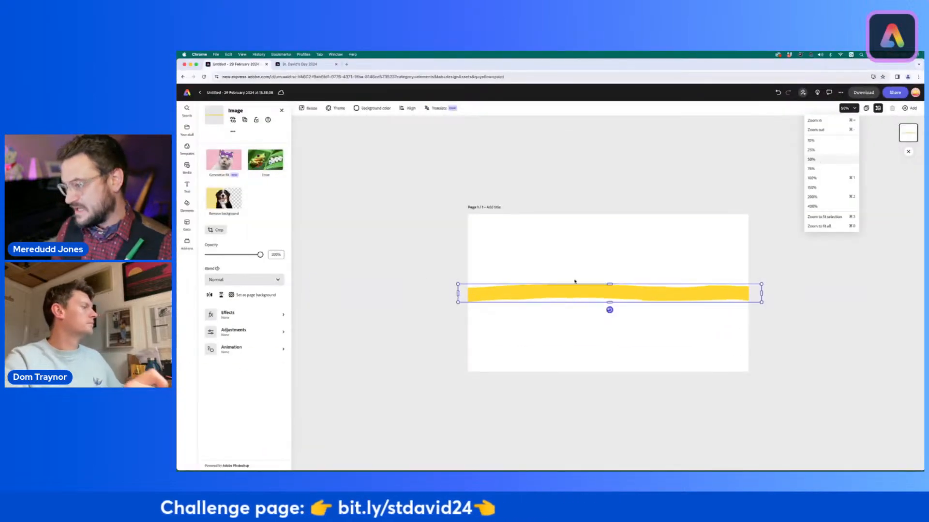
{"action": "left_click", "coordinate": [458, 285]}
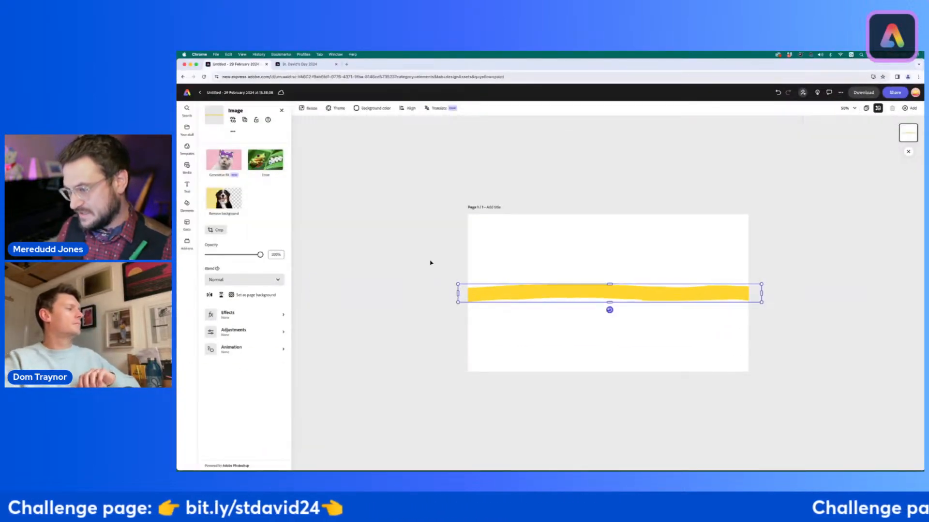
{"action": "left_click_drag", "start_coordinate": [458, 285], "coordinate": [325, 239]}
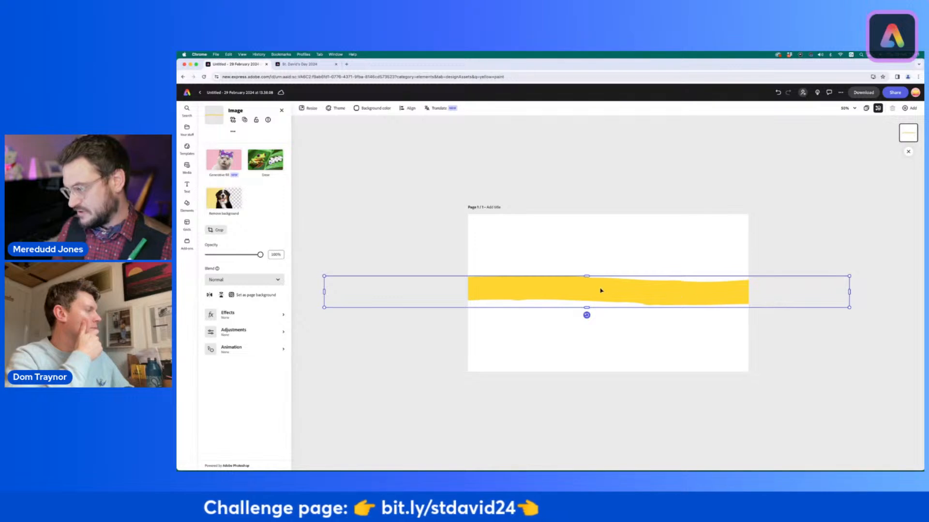
{"action": "mouse_move", "coordinate": [600, 290]}
{"action": "left_mouse_down"}
{"action": "mouse_move", "coordinate": [601, 259]}
{"action": "mouse_move", "coordinate": [602, 297]}
{"action": "mouse_move", "coordinate": [603, 289]}
{"action": "left_mouse_up"}
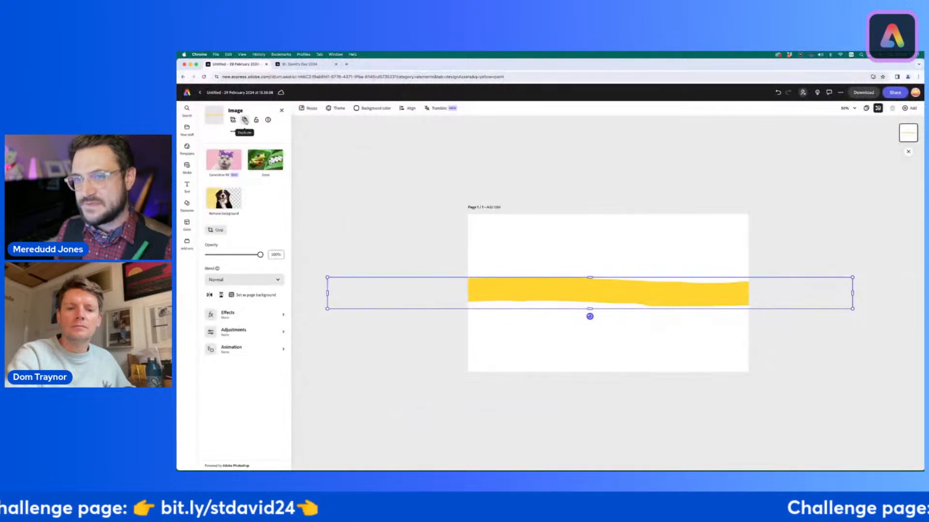
Step: Duplicate the yellow band, rotate the copy upright, and centre it across the horizontal band to form a cross
{"action": "left_click", "coordinate": [399, 151]}
{"action": "left_click_drag", "start_coordinate": [564, 297], "coordinate": [564, 238]}
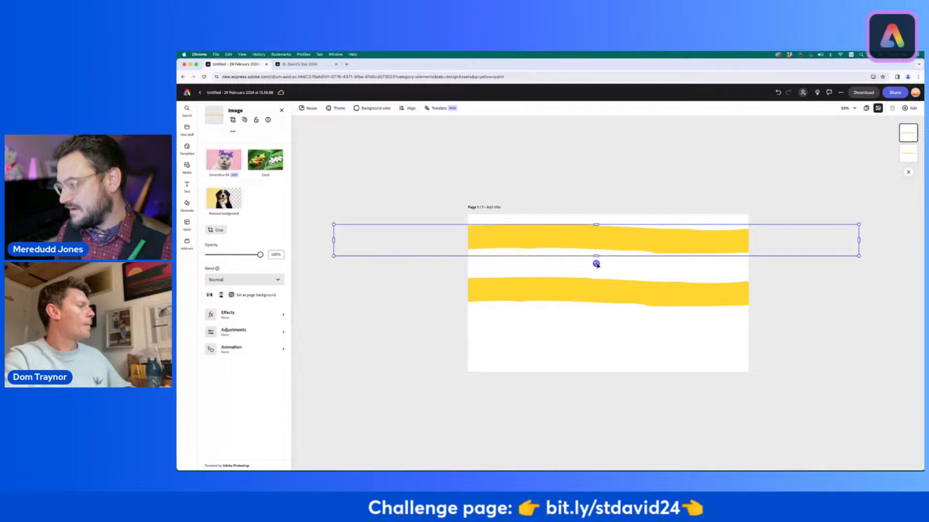
{"action": "left_click_drag", "start_coordinate": [598, 239], "coordinate": [535, 244]}
{"action": "left_click_drag", "start_coordinate": [596, 347], "coordinate": [610, 318]}
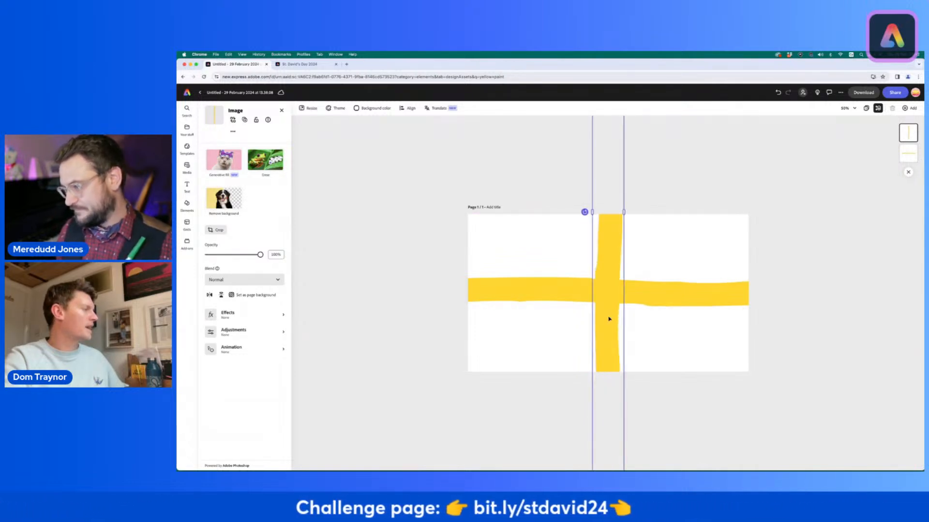
{"action": "left_click", "coordinate": [417, 302]}
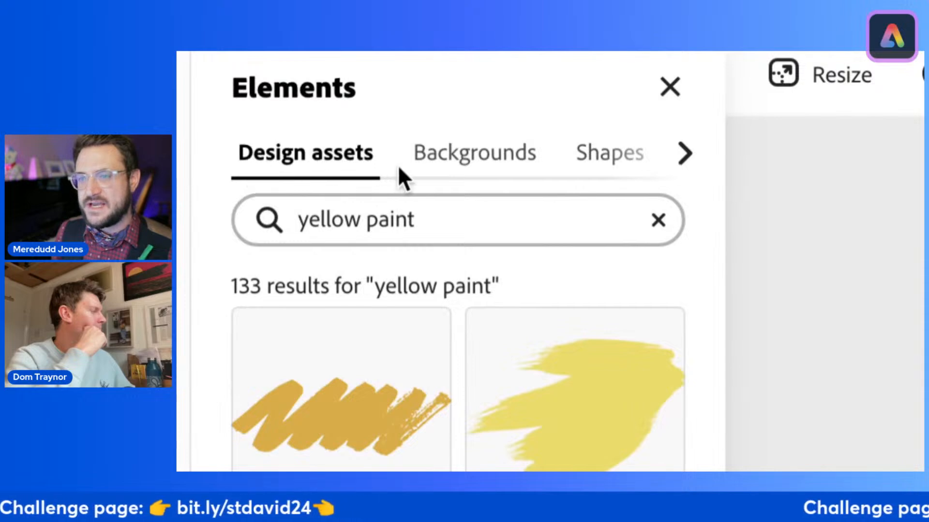
Step: Search the background elements for "black" and browse the results for a suitable flag backdrop
{"action": "left_click", "coordinate": [488, 160]}
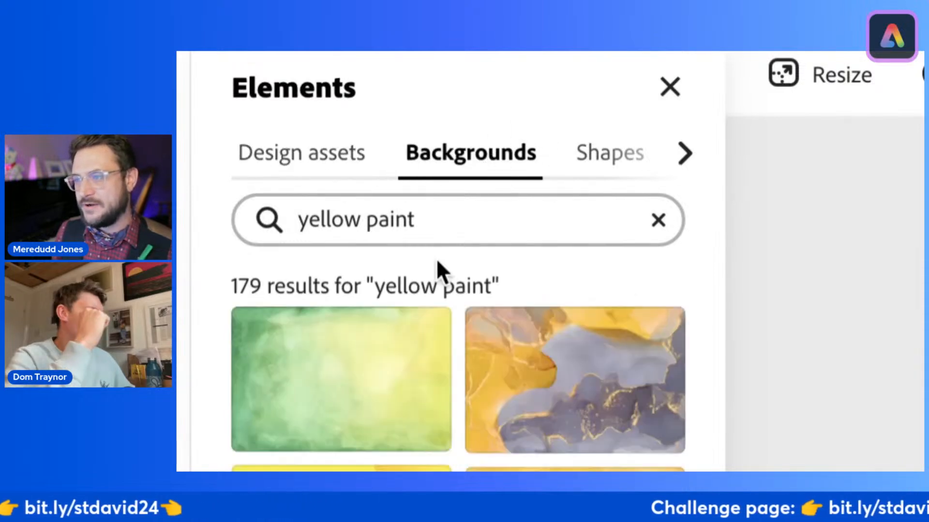
{"action": "double_click", "coordinate": [462, 226]}
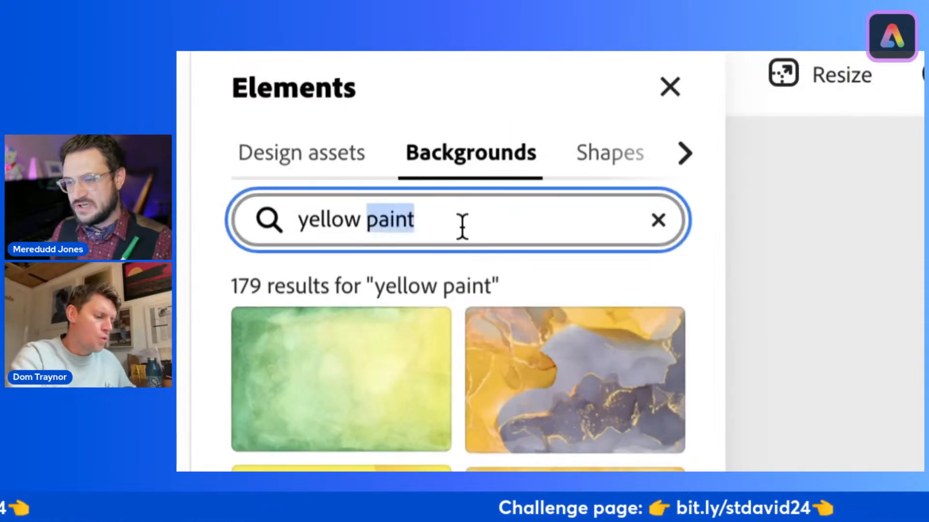
{"action": "triple_click", "coordinate": [462, 226]}
{"action": "type", "text": "black"}
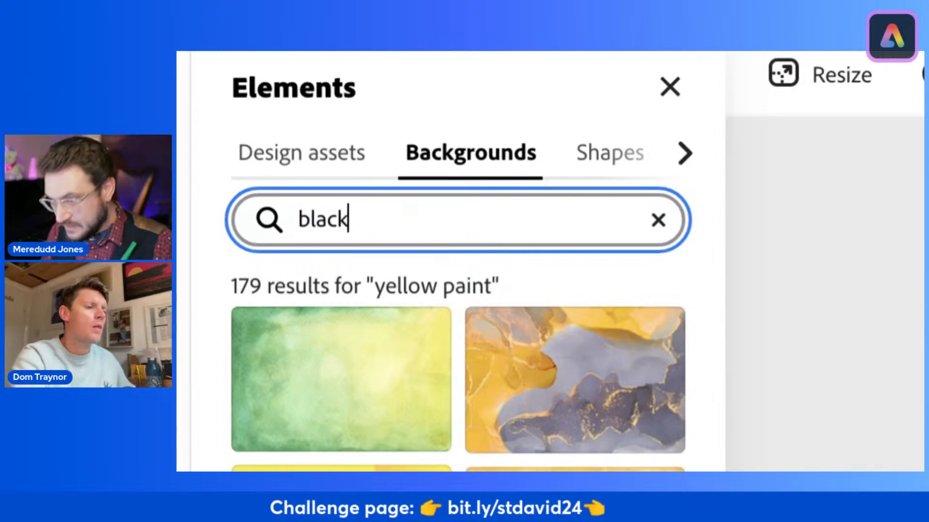
{"action": "key", "text": "Return"}
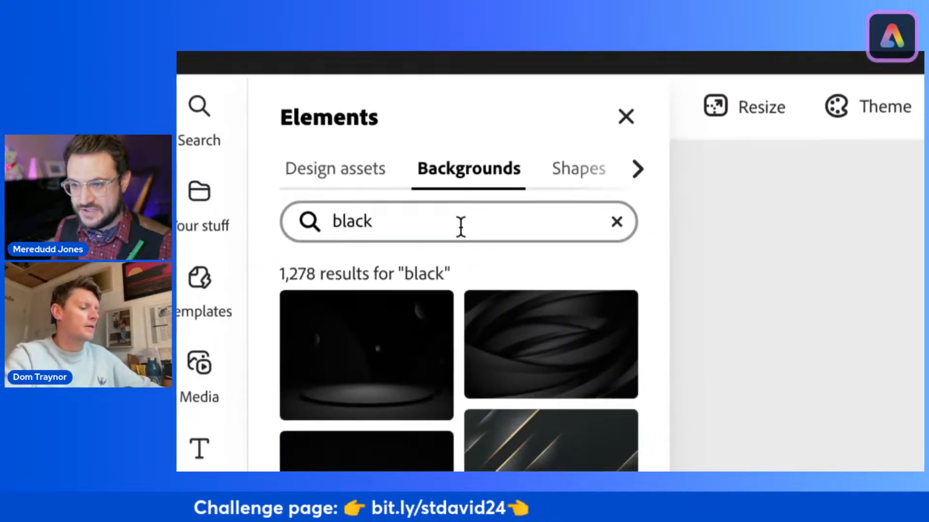
{"action": "scroll", "coordinate": [442, 387], "scroll_direction": "down", "scroll_amount": 5}
{"action": "scroll", "coordinate": [443, 390], "scroll_direction": "down", "scroll_amount": 10}
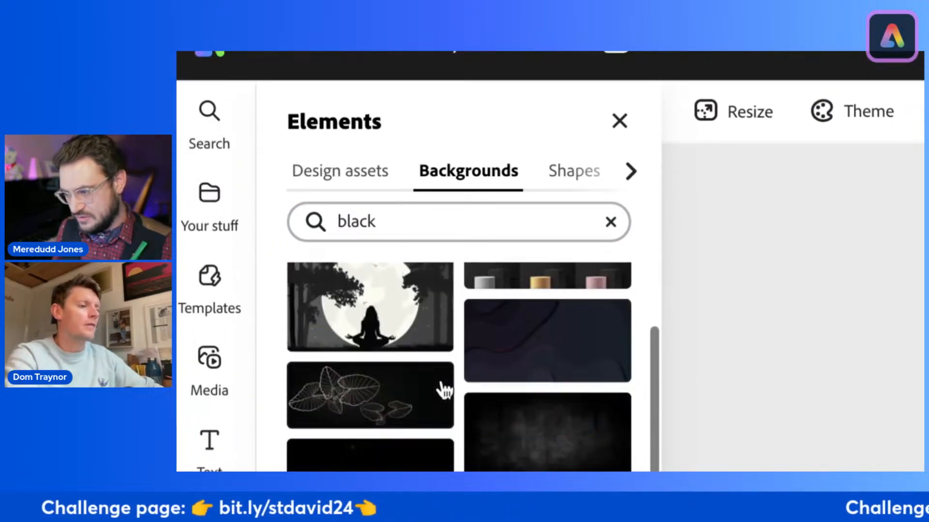
{"action": "scroll", "coordinate": [442, 389], "scroll_direction": "down", "scroll_amount": 10}
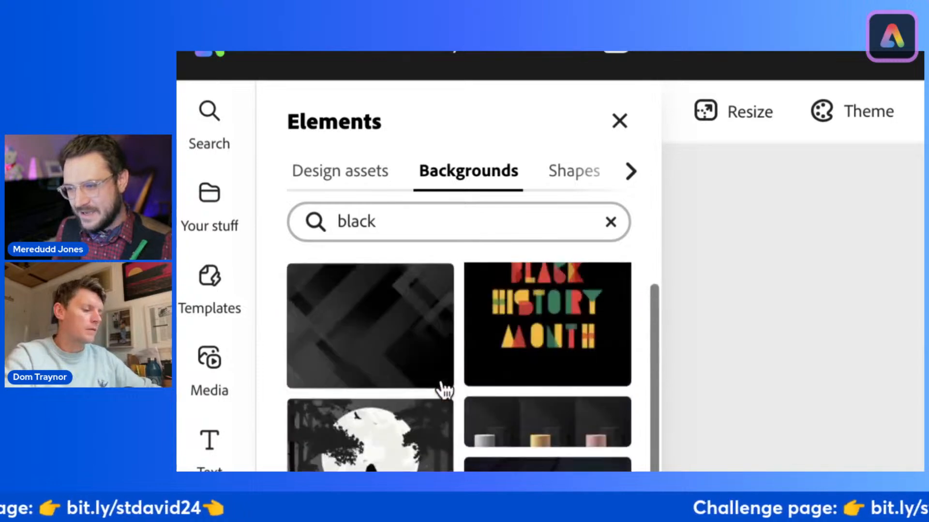
{"action": "scroll", "coordinate": [442, 390], "scroll_direction": "down", "scroll_amount": 8}
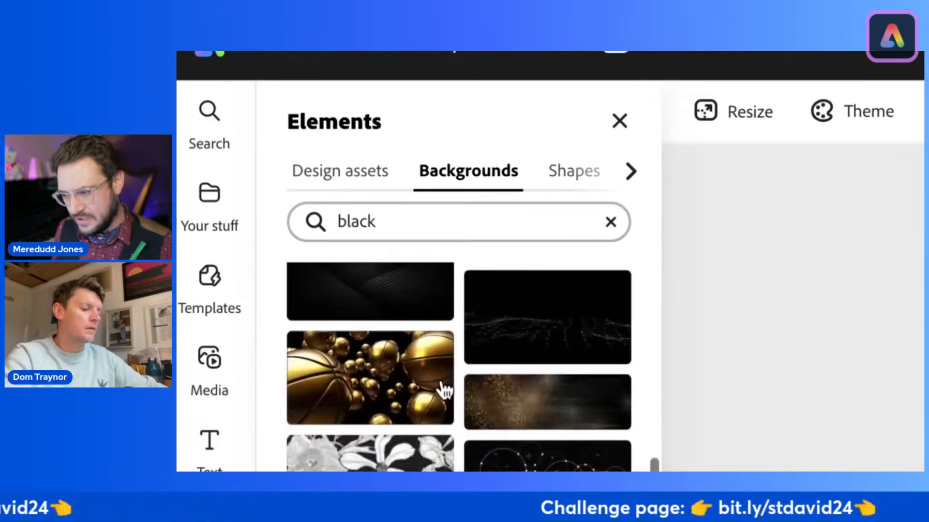
Step: Search the backgrounds for "black cotton" and apply the plain black woven fabric texture behind the yellow cross
{"action": "left_click", "coordinate": [427, 222]}
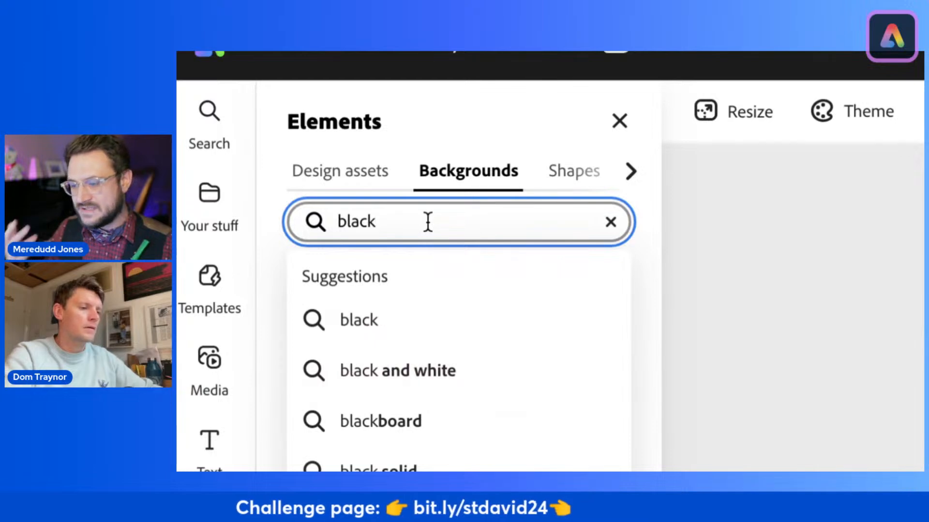
{"action": "type", "text": "cotton"}
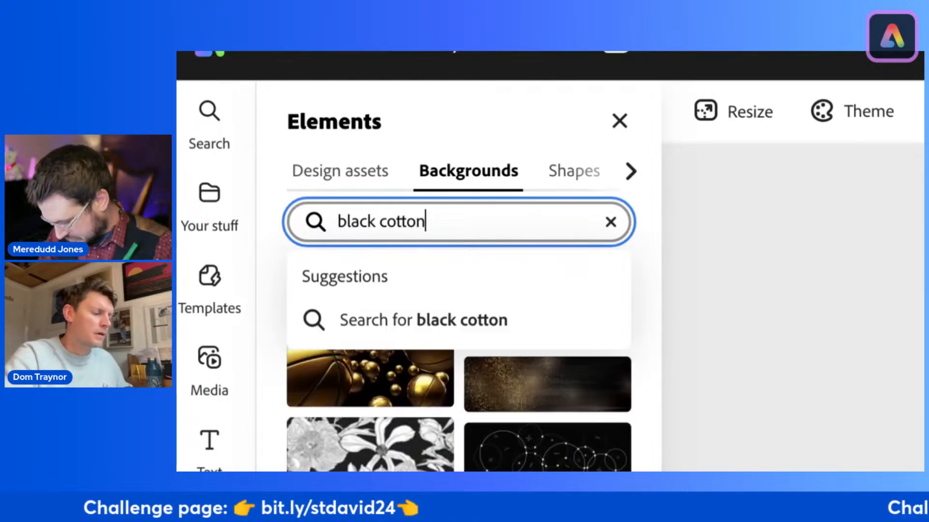
{"action": "left_click", "coordinate": [411, 321]}
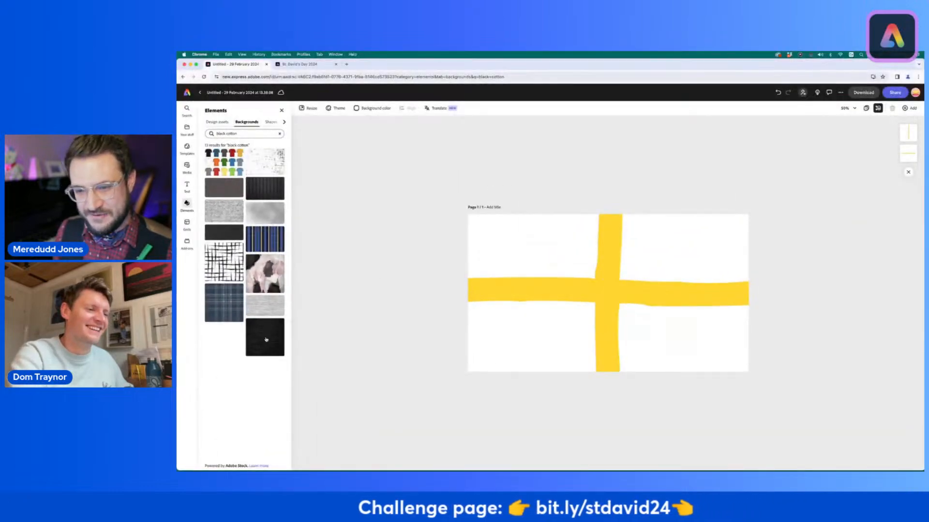
{"action": "left_click", "coordinate": [468, 286]}
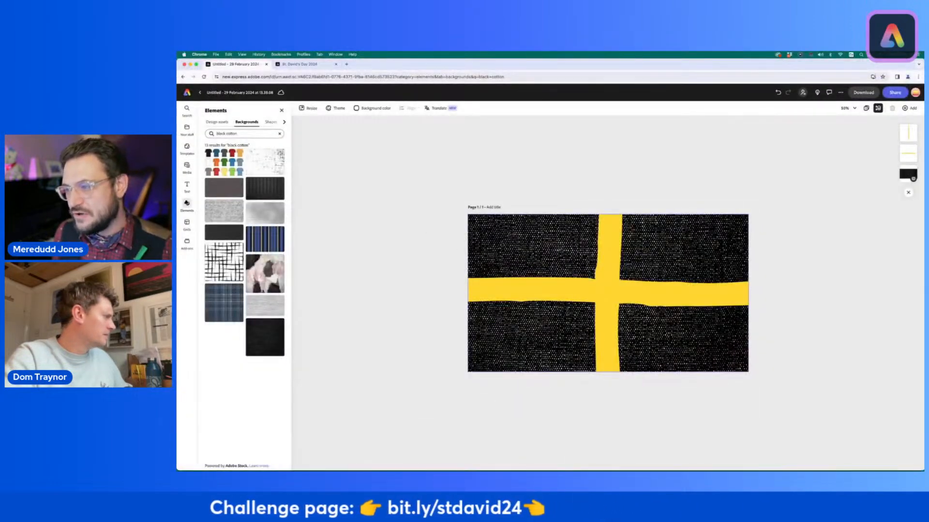
Step: Apply the Darken effect to the black cotton background and set its intensity to about 86
{"action": "left_click", "coordinate": [506, 241]}
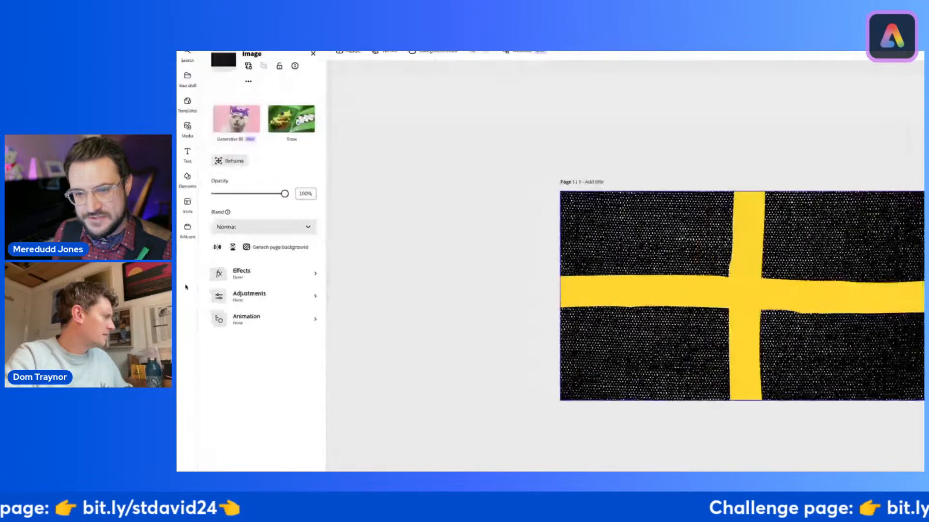
{"action": "left_click", "coordinate": [337, 265]}
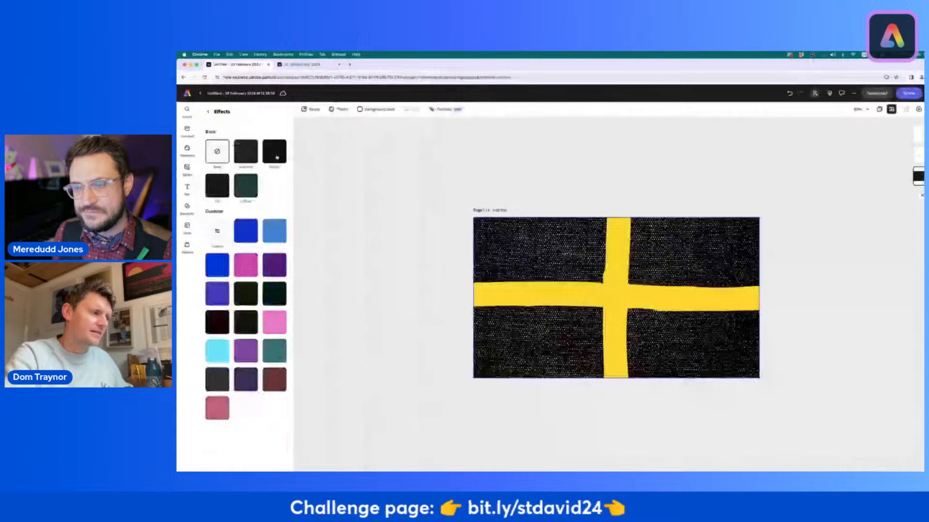
{"action": "left_click", "coordinate": [275, 152]}
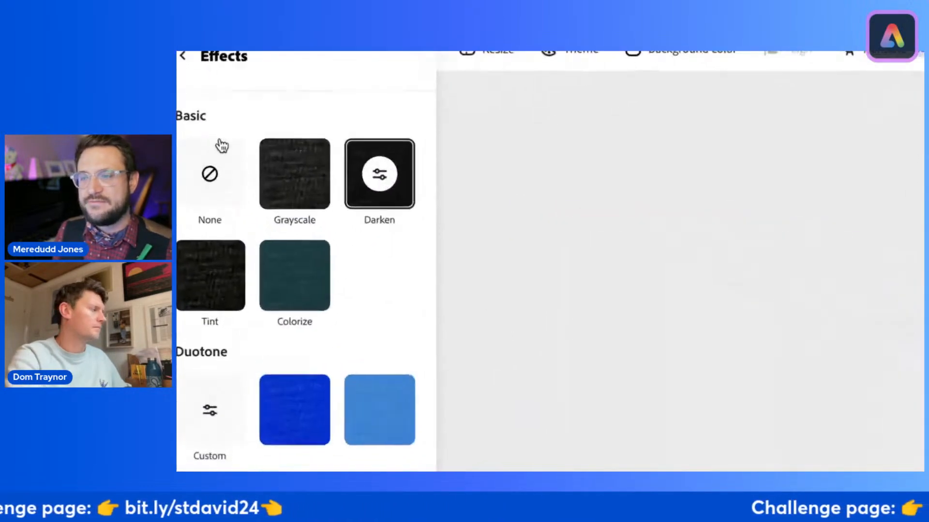
{"action": "left_click", "coordinate": [385, 177]}
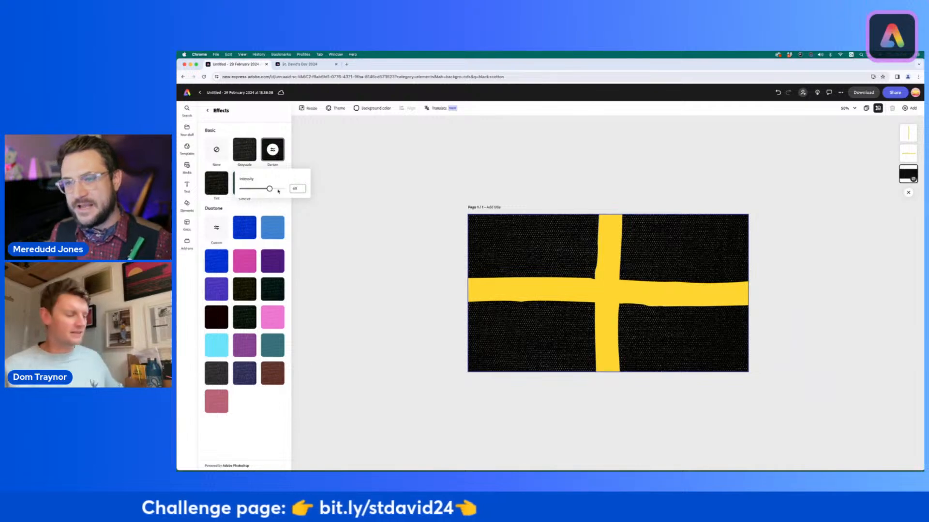
{"action": "left_click_drag", "start_coordinate": [278, 191], "coordinate": [307, 192]}
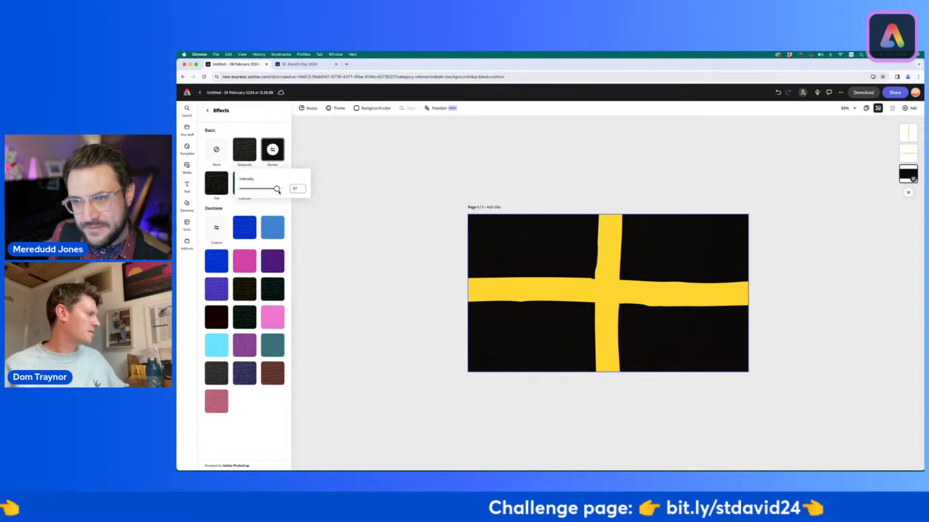
{"action": "left_click_drag", "start_coordinate": [279, 192], "coordinate": [279, 192]}
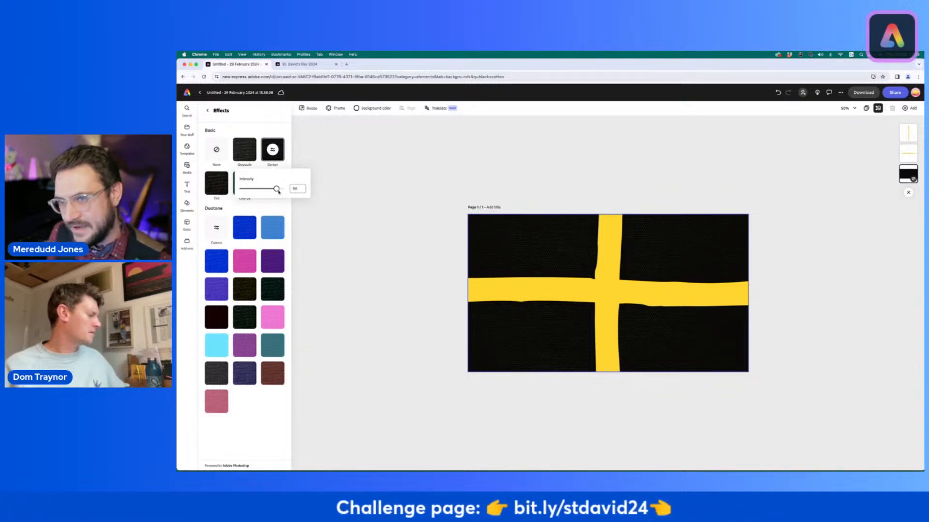
Step: Leave the background's effect settings, deselect it, and view the flag at 100% zoom
{"action": "left_click", "coordinate": [576, 174]}
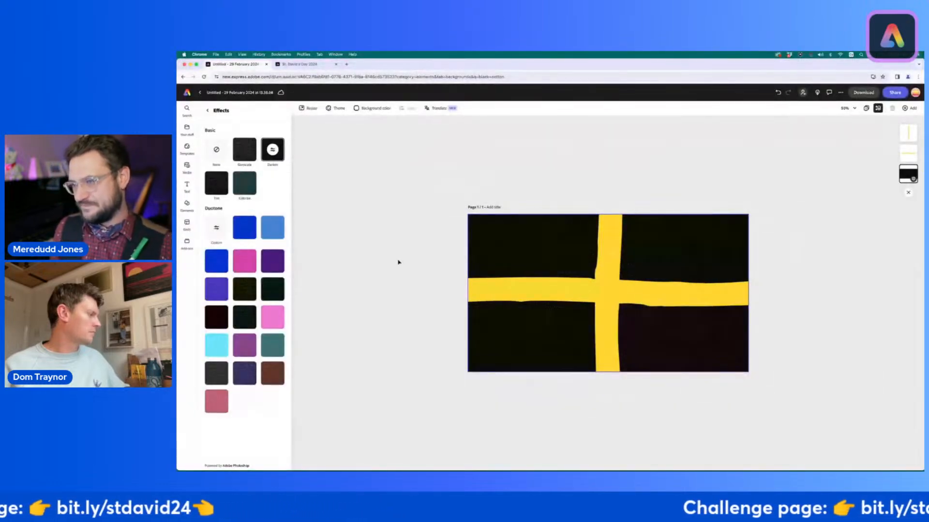
{"action": "left_click", "coordinate": [398, 261]}
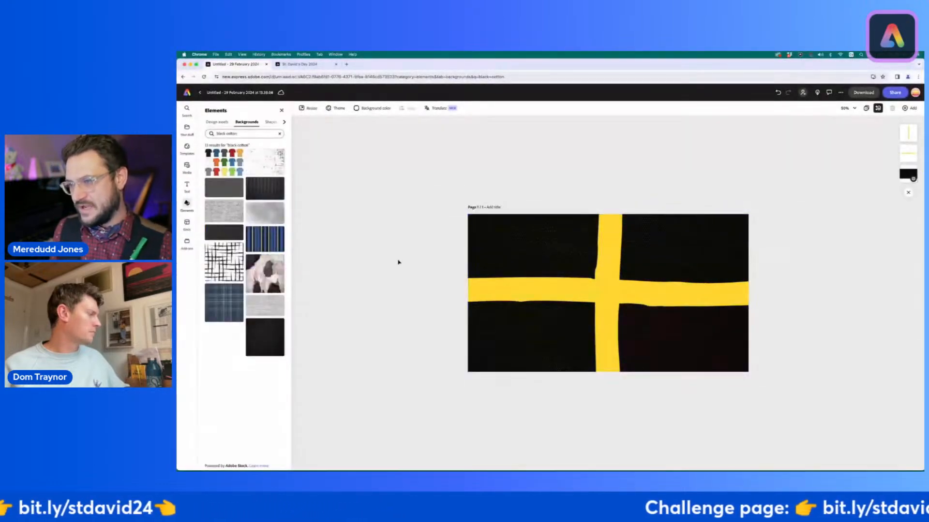
{"action": "left_click", "coordinate": [854, 109]}
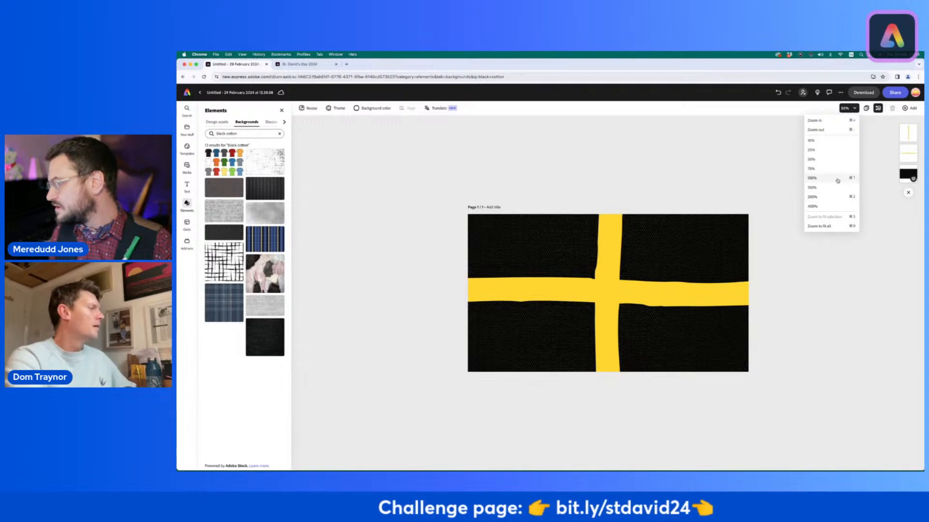
{"action": "left_click", "coordinate": [837, 180]}
{"action": "left_click", "coordinate": [299, 223]}
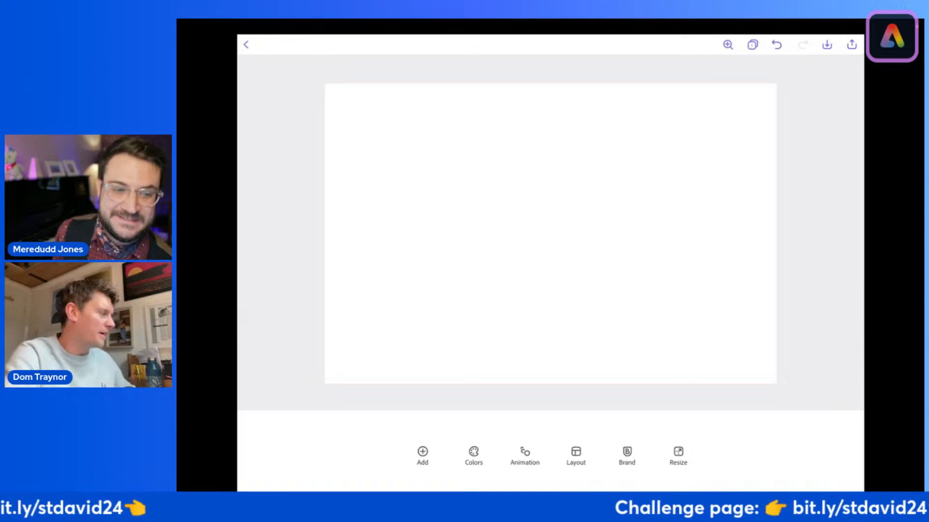
Step: On the blank page in the Adobe Express tablet app, search the design assets for "Yellow paint"
{"action": "left_click", "coordinate": [422, 455]}
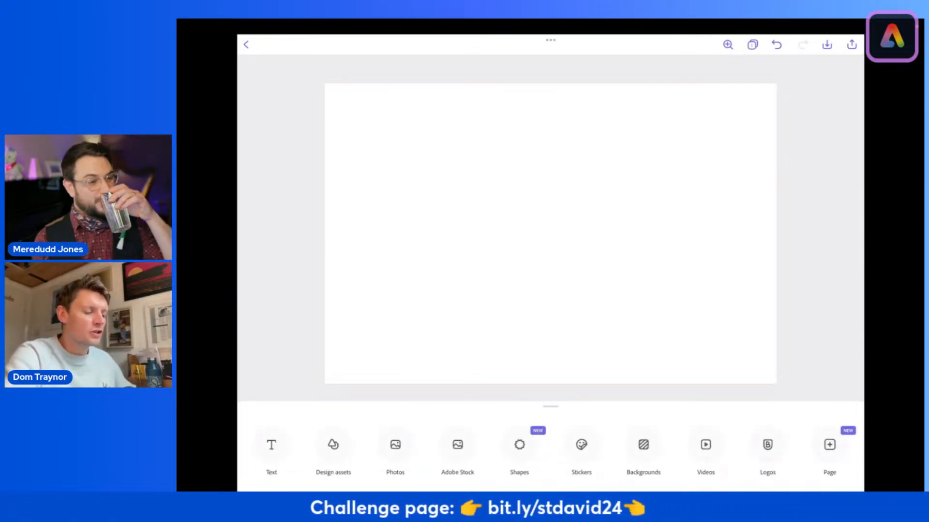
{"action": "left_click", "coordinate": [333, 445]}
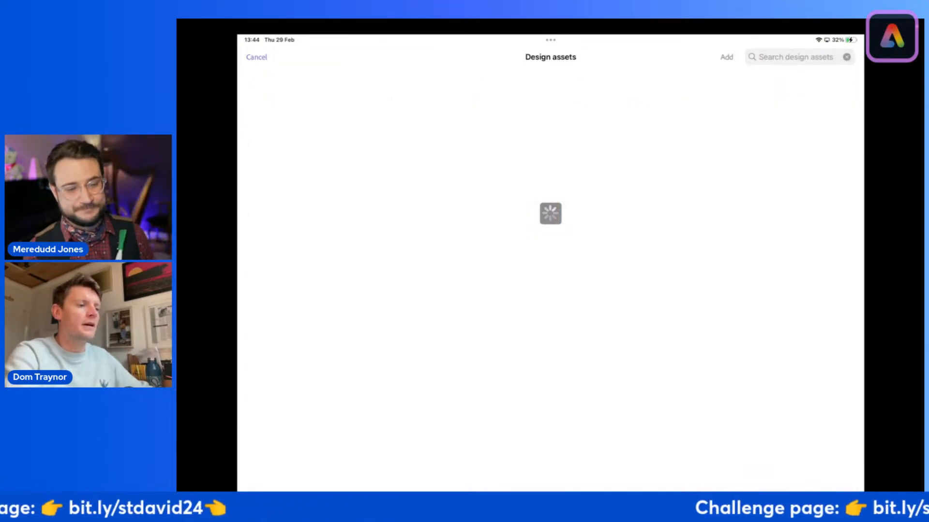
{"action": "left_click", "coordinate": [795, 57]}
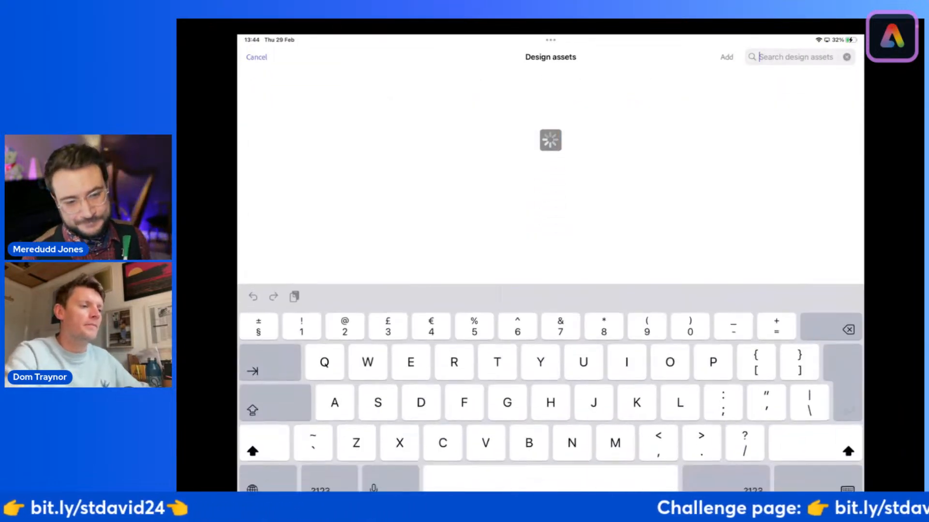
{"action": "type", "text": "Yellow paint"}
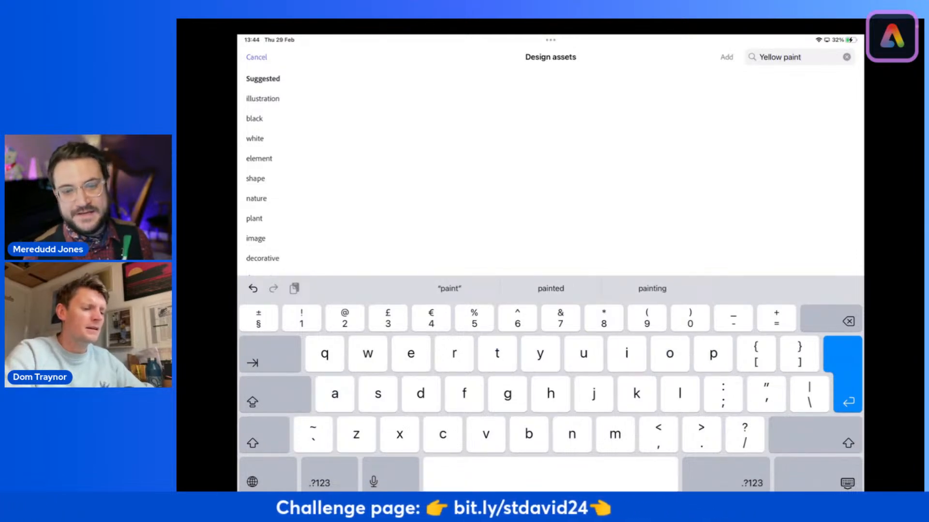
{"action": "key", "text": "Return"}
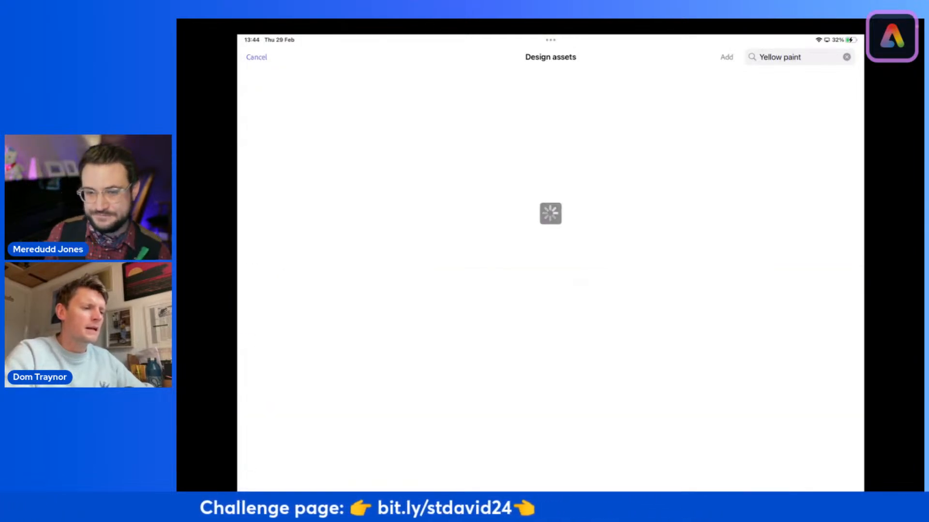
Step: Browse the yellow paint results and add one long, thin vertical golden brush stroke to the page
{"action": "scroll", "coordinate": [550, 290], "scroll_direction": "down", "scroll_amount": 10}
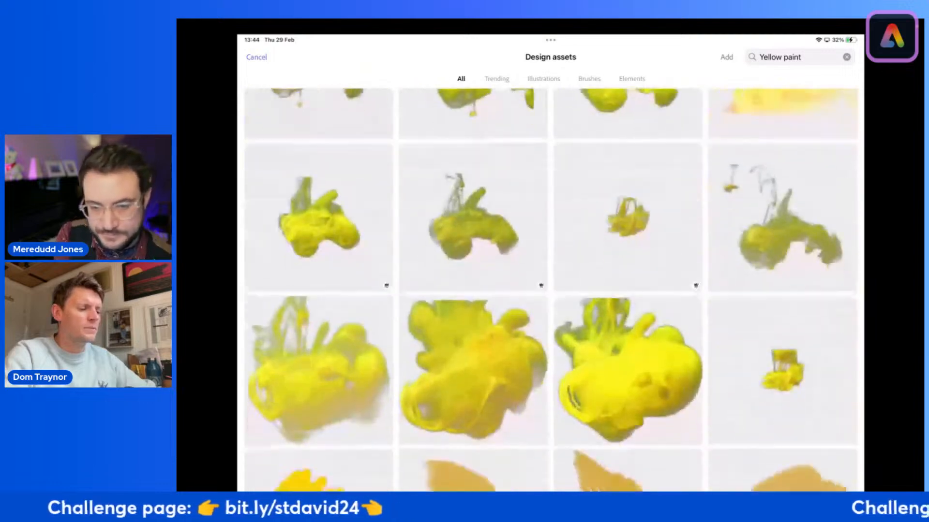
{"action": "scroll", "coordinate": [550, 290], "scroll_direction": "down", "scroll_amount": 15}
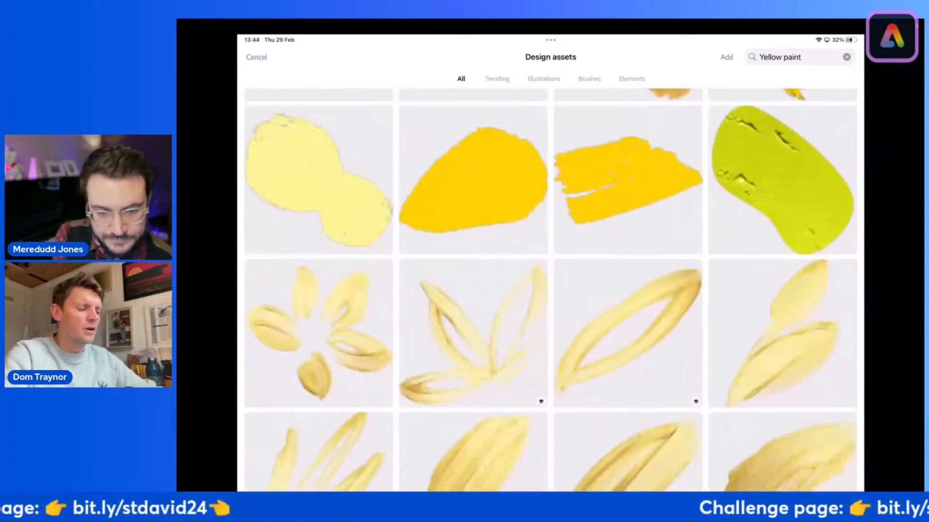
{"action": "scroll", "coordinate": [550, 290], "scroll_direction": "down", "scroll_amount": 2}
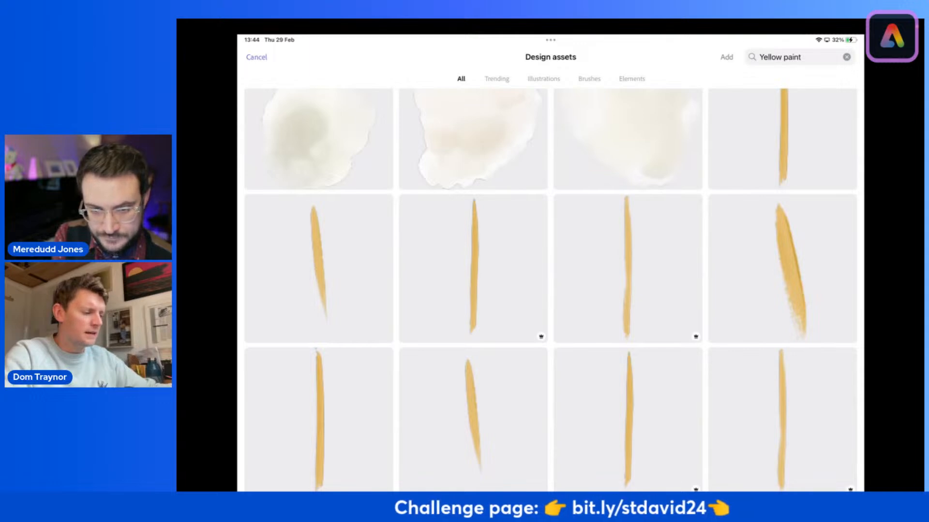
{"action": "left_click", "coordinate": [473, 269]}
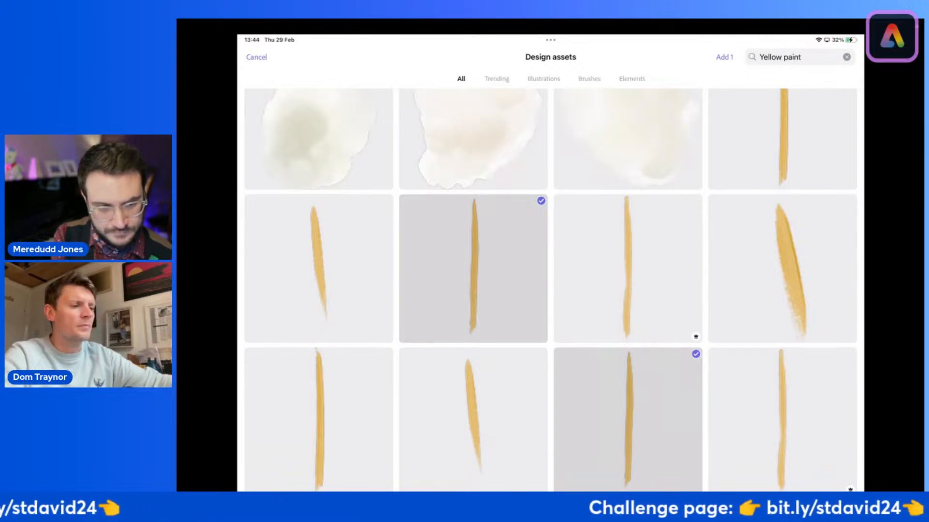
{"action": "left_click", "coordinate": [724, 57]}
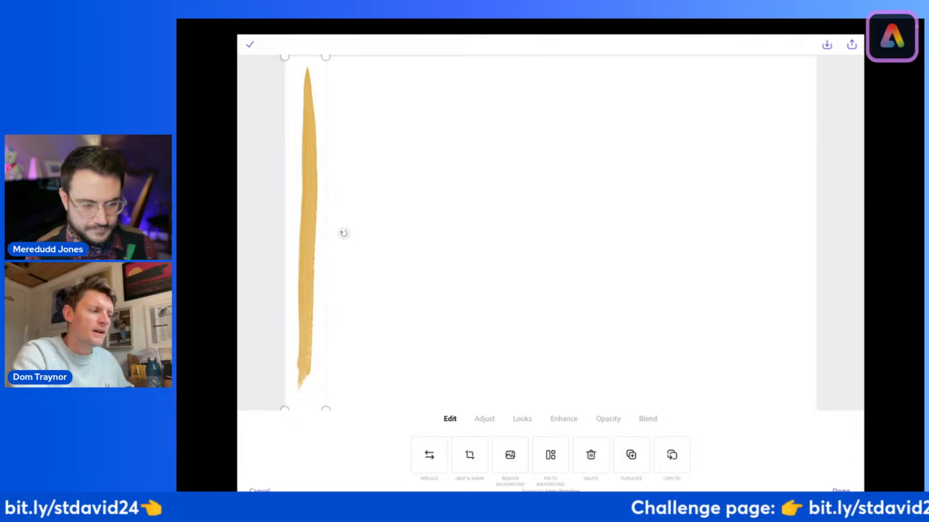
Step: Enlarge the golden brush stroke slightly and move it to the horizontal centre of the page
{"action": "left_click_drag", "start_coordinate": [344, 234], "coordinate": [343, 233]}
{"action": "mouse_move", "coordinate": [326, 57]}
{"action": "left_mouse_down"}
{"action": "mouse_move", "coordinate": [319, 114]}
{"action": "mouse_move", "coordinate": [329, 47]}
{"action": "left_mouse_up"}
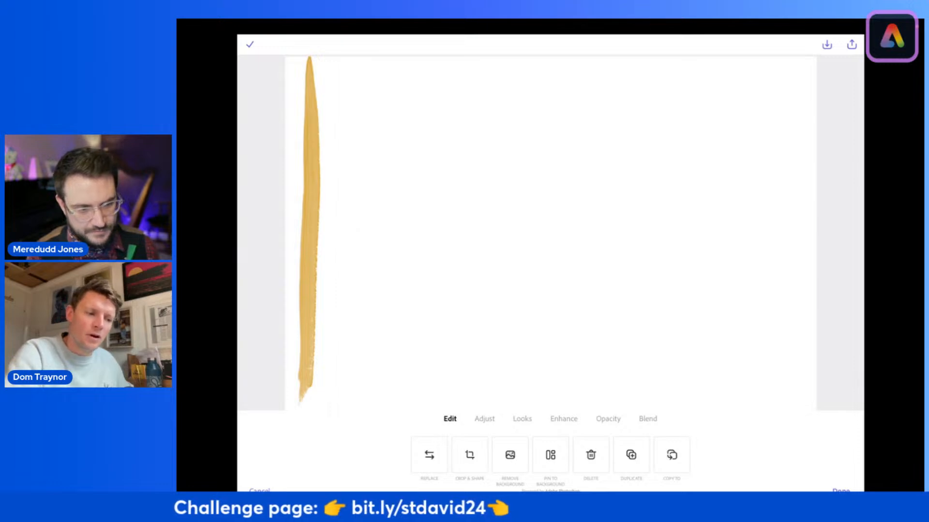
{"action": "scroll", "coordinate": [551, 233], "scroll_direction": "down", "scroll_amount": 3}
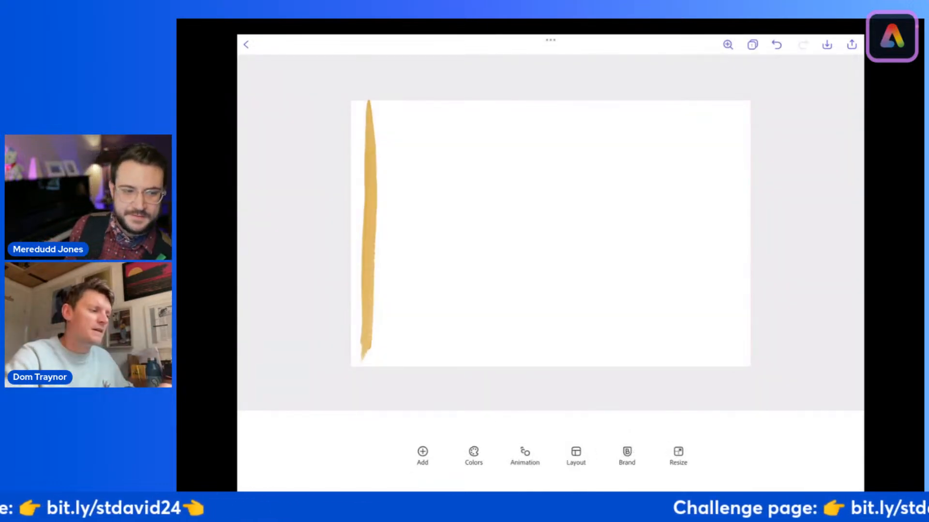
{"action": "left_click", "coordinate": [369, 233]}
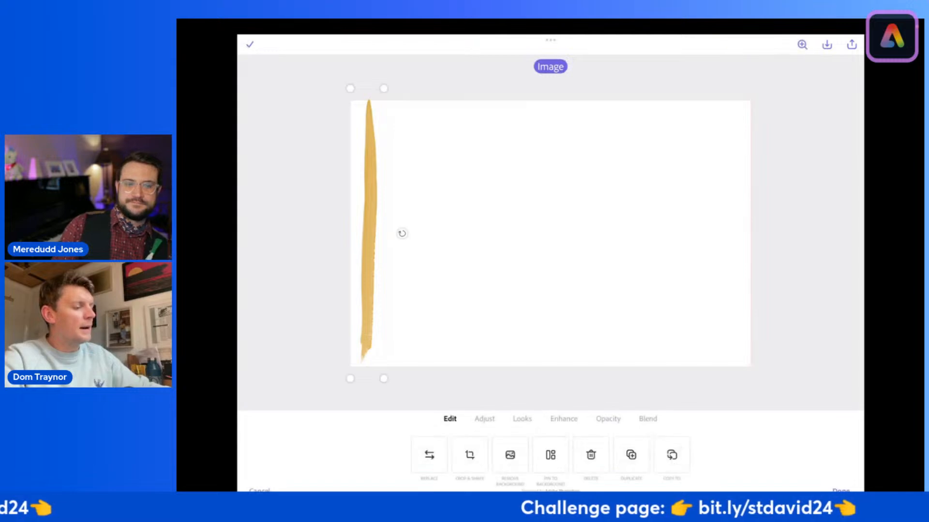
{"action": "mouse_move", "coordinate": [369, 233]}
{"action": "left_mouse_down"}
{"action": "mouse_move", "coordinate": [559, 233]}
{"action": "mouse_move", "coordinate": [551, 233]}
{"action": "left_mouse_up"}
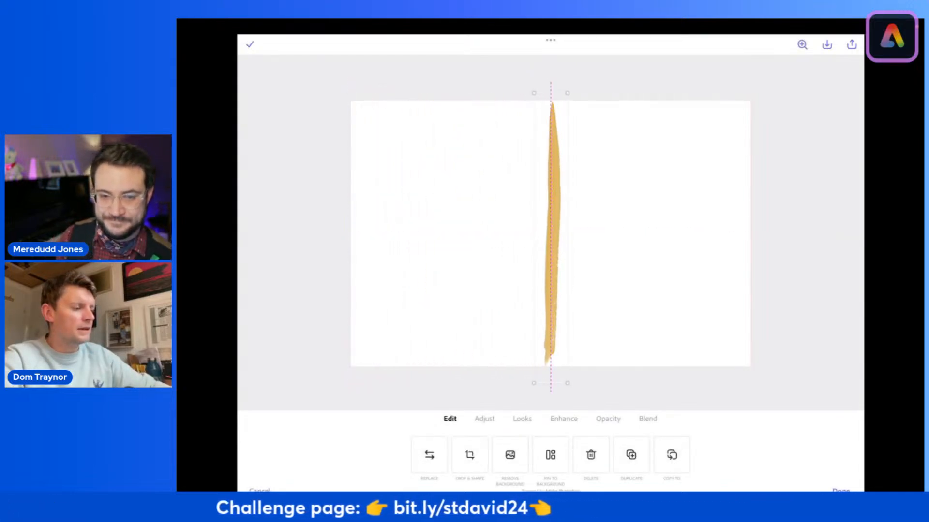
Step: Scale up the centred golden stroke so both of its ends run past the page's upper and lower edges
{"action": "left_click_drag", "start_coordinate": [533, 383], "coordinate": [529, 416]}
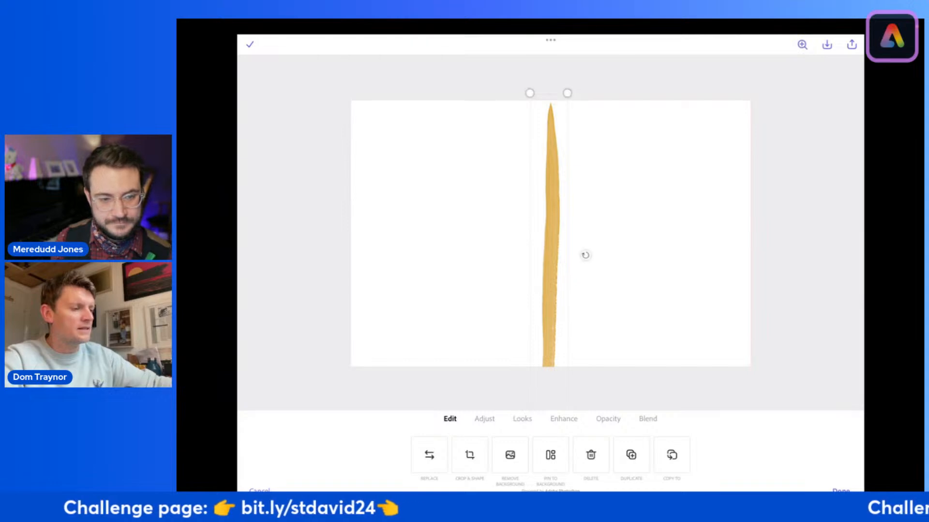
{"action": "left_click_drag", "start_coordinate": [567, 93], "coordinate": [572, 55]}
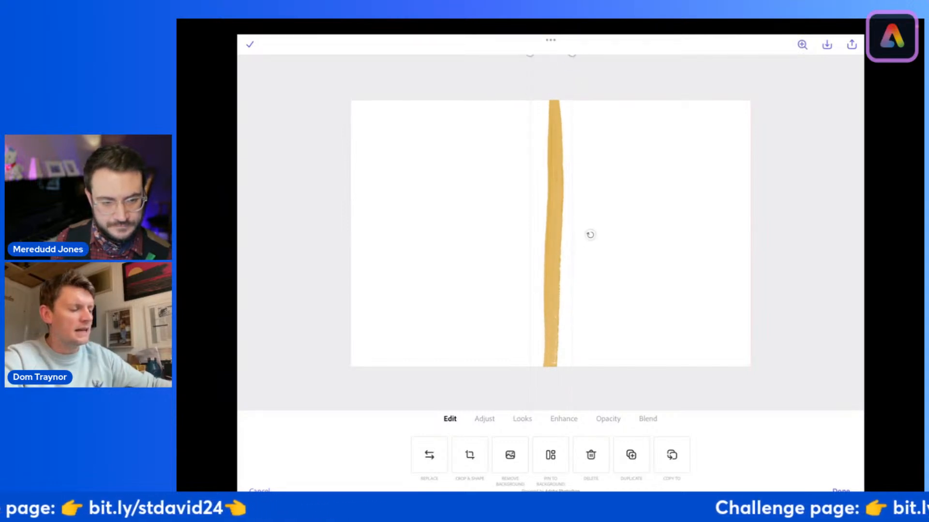
{"action": "left_click_drag", "start_coordinate": [590, 235], "coordinate": [589, 234]}
{"action": "left_click", "coordinate": [798, 232]}
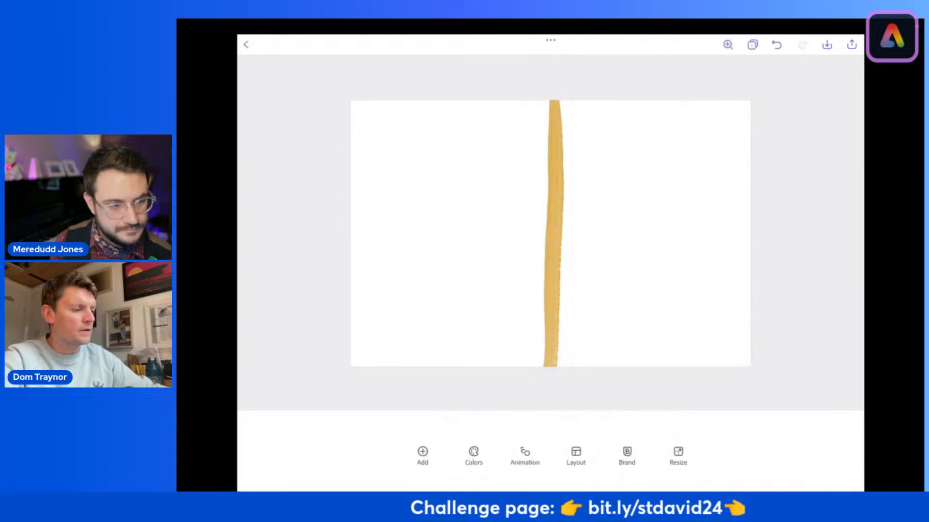
{"action": "scroll", "coordinate": [550, 234], "scroll_direction": "down", "scroll_amount": 2}
Step: Apply the Duotone filter to the brush stroke with the Bold black and yellow colour pair
{"action": "left_click", "coordinate": [553, 234]}
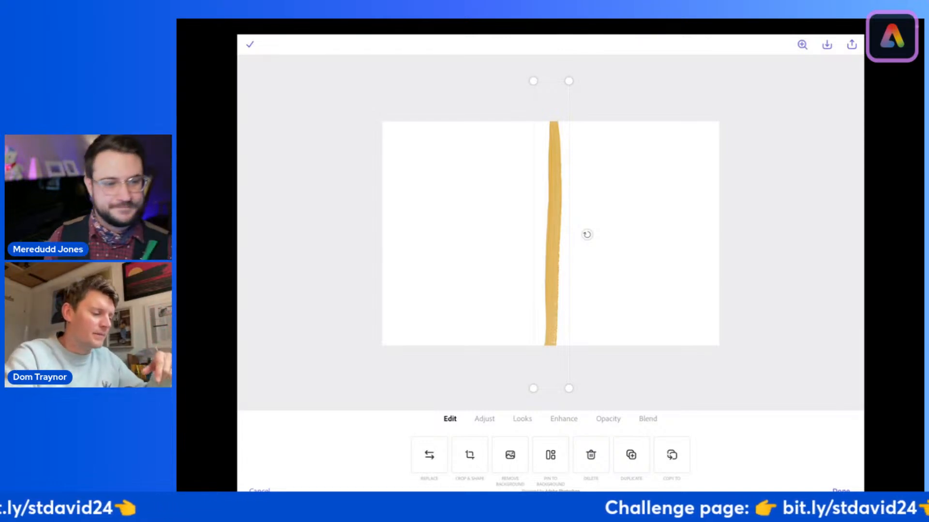
{"action": "left_click", "coordinate": [521, 419]}
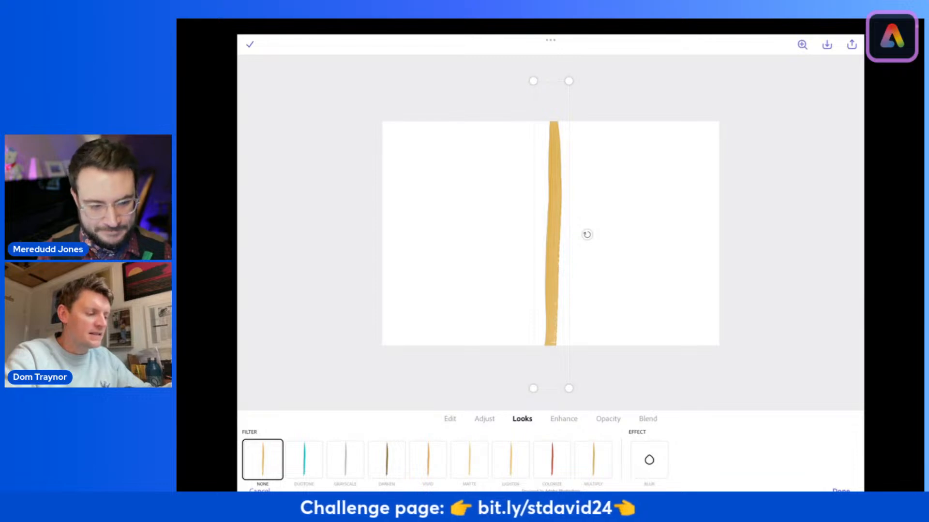
{"action": "left_click", "coordinate": [304, 460]}
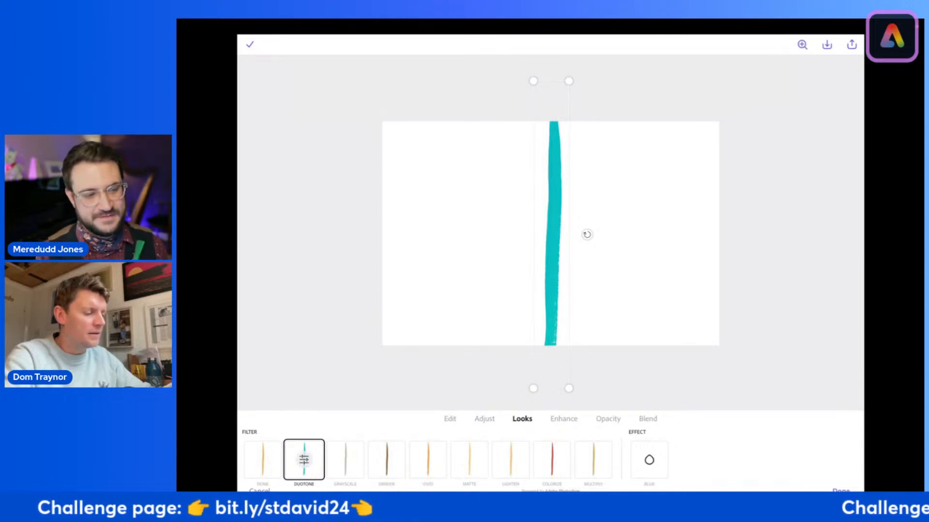
{"action": "left_click", "coordinate": [304, 460]}
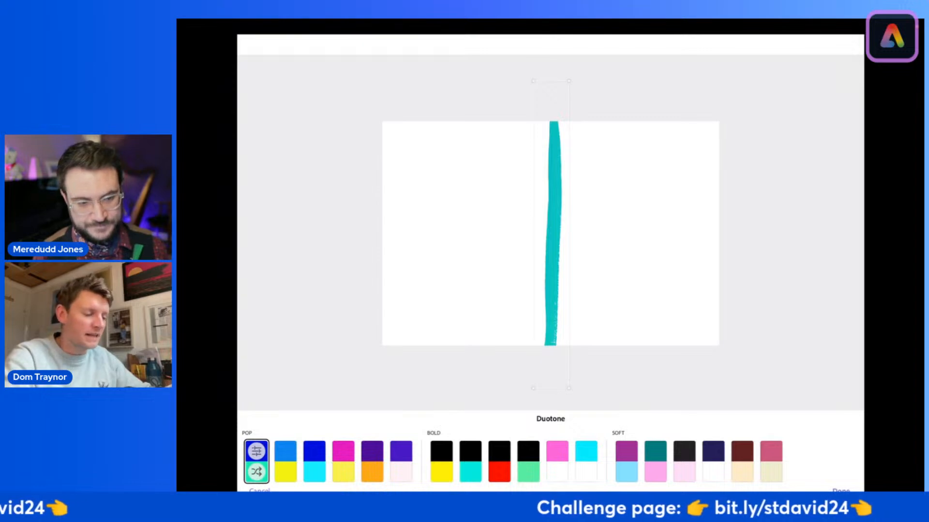
{"action": "left_click", "coordinate": [441, 461]}
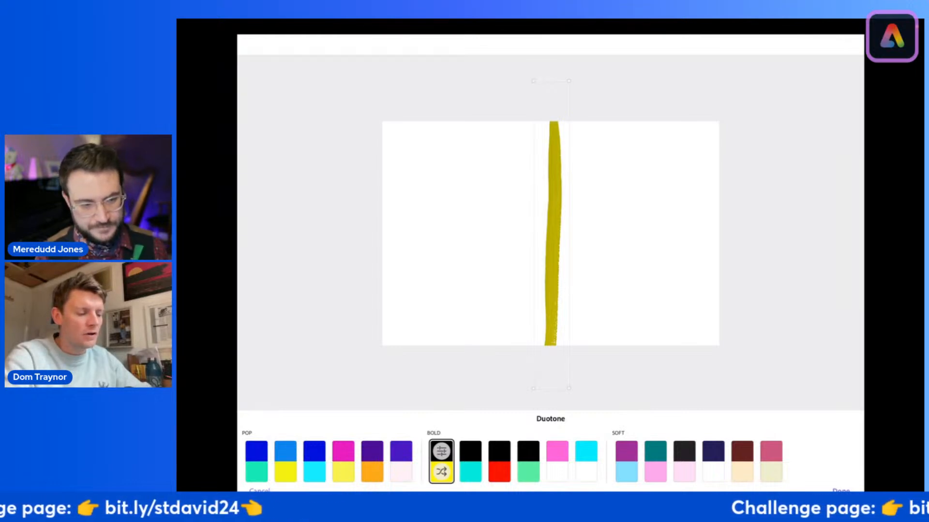
Step: Set the duotone's shadows colour to a bright yellow from the Basic swatches and apply the changes
{"action": "left_click", "coordinate": [441, 451]}
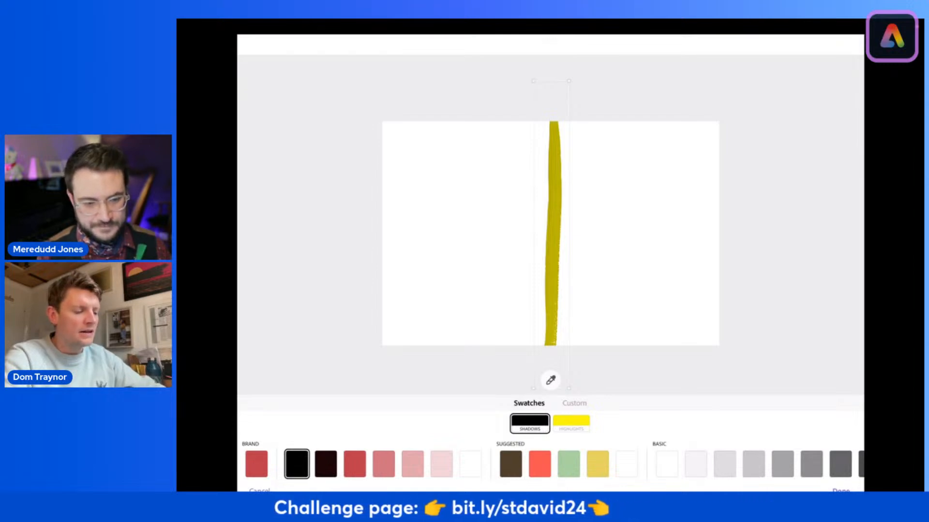
{"action": "scroll", "coordinate": [550, 465], "scroll_direction": "right", "scroll_amount": 10}
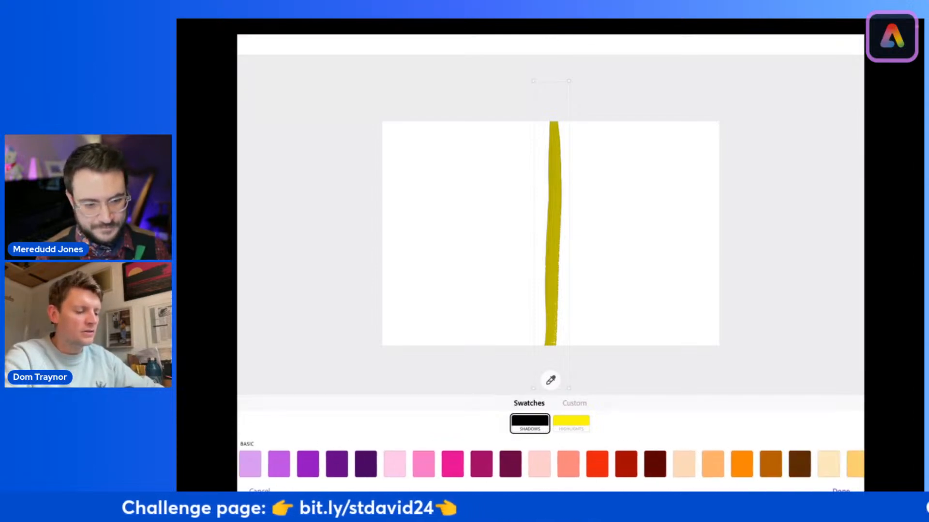
{"action": "scroll", "coordinate": [550, 464], "scroll_direction": "right", "scroll_amount": 10}
{"action": "left_click", "coordinate": [631, 465]}
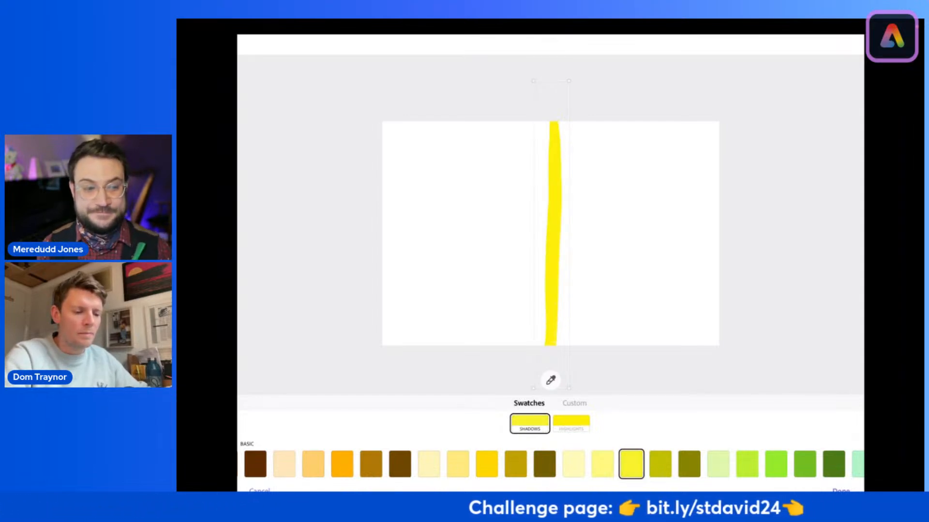
{"action": "left_click", "coordinate": [840, 490]}
{"action": "left_click", "coordinate": [841, 491]}
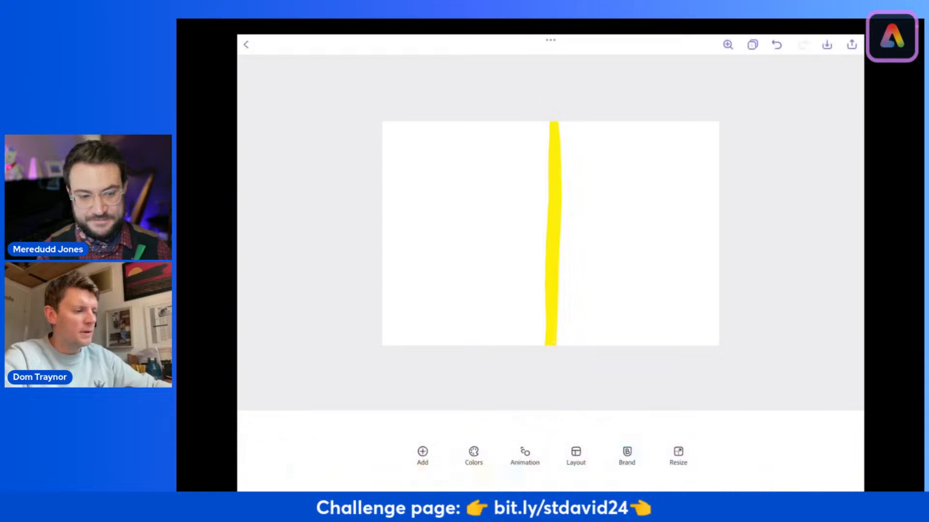
Step: Enlarge the yellow stroke at both ends to make the vertical band thicker
{"action": "left_click", "coordinate": [554, 233]}
{"action": "left_click_drag", "start_coordinate": [533, 388], "coordinate": [527, 435]}
{"action": "left_click_drag", "start_coordinate": [569, 81], "coordinate": [574, 31]}
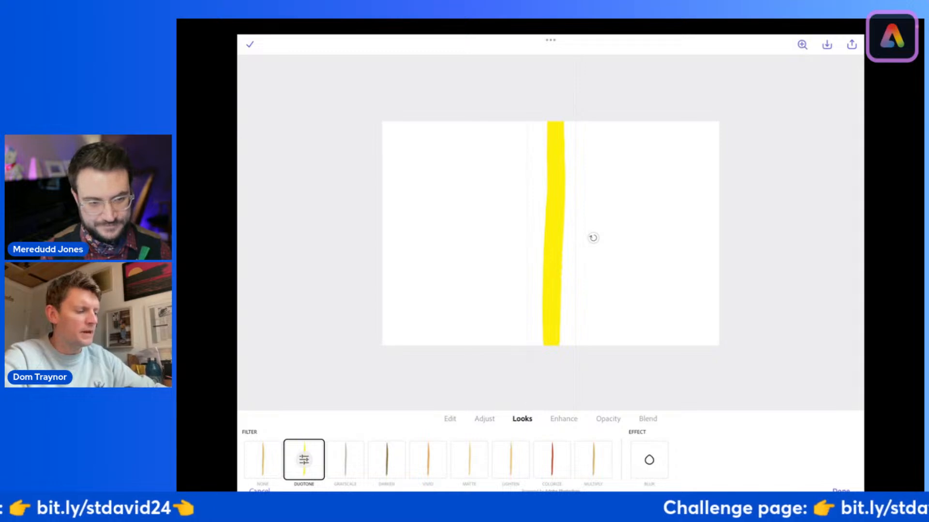
{"action": "left_click", "coordinate": [590, 236]}
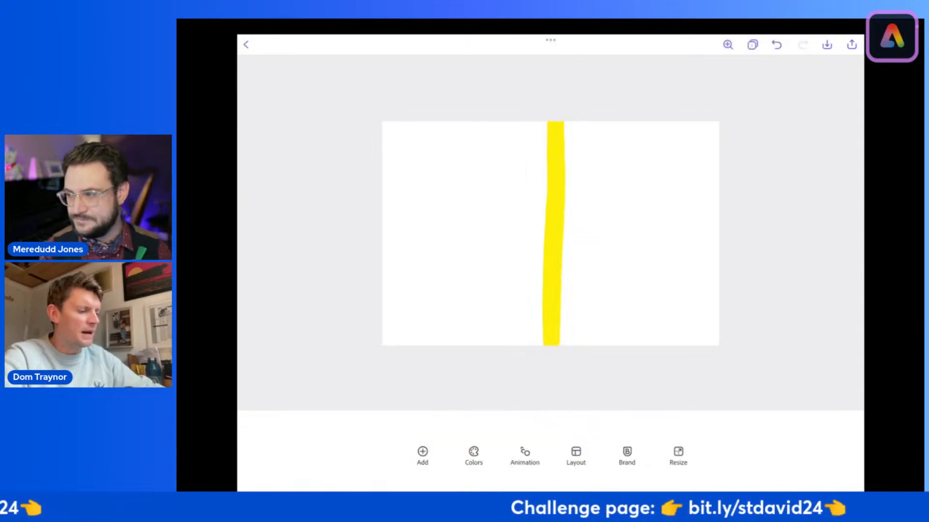
Step: Duplicate the yellow vertical band
{"action": "left_click", "coordinate": [593, 237]}
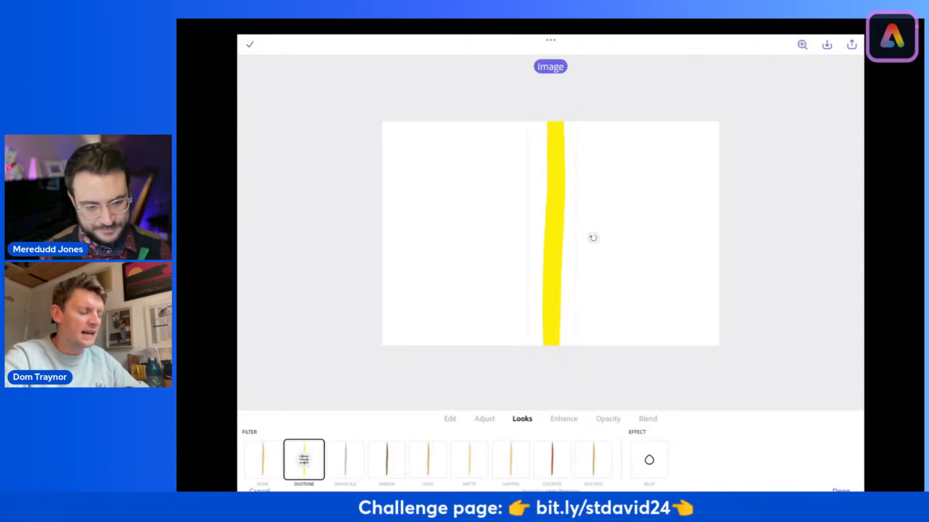
{"action": "left_click", "coordinate": [450, 419]}
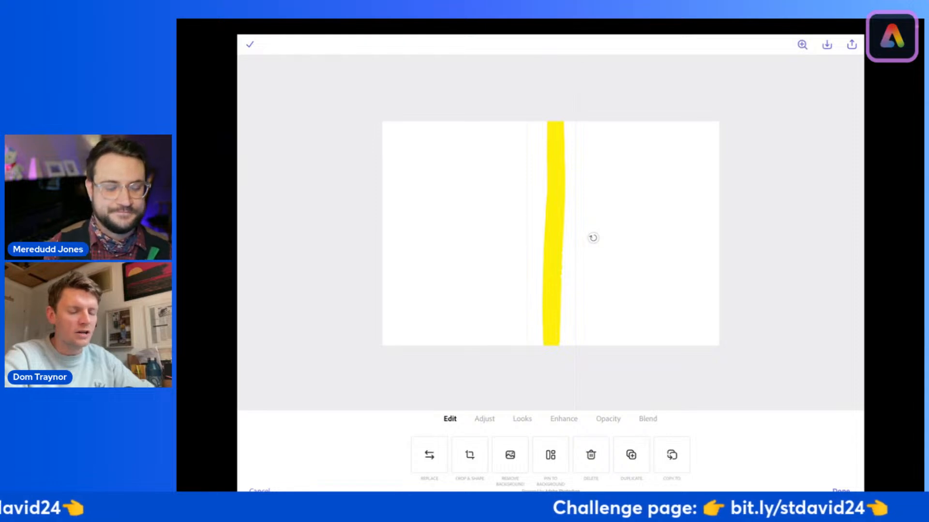
{"action": "left_click", "coordinate": [631, 455]}
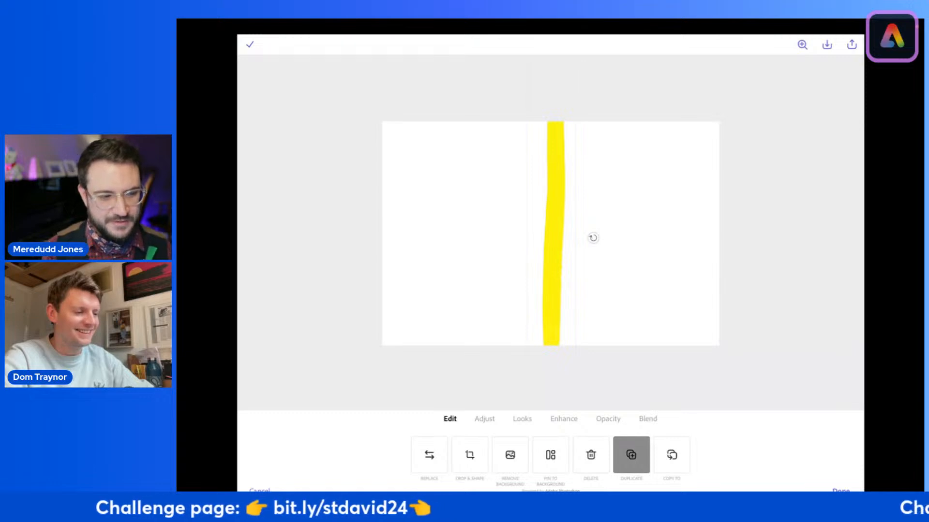
Step: Rotate the duplicated yellow band to horizontal, stretch it across the full page width and align it to the page's horizontal centre line
{"action": "left_click_drag", "start_coordinate": [554, 234], "coordinate": [440, 298]}
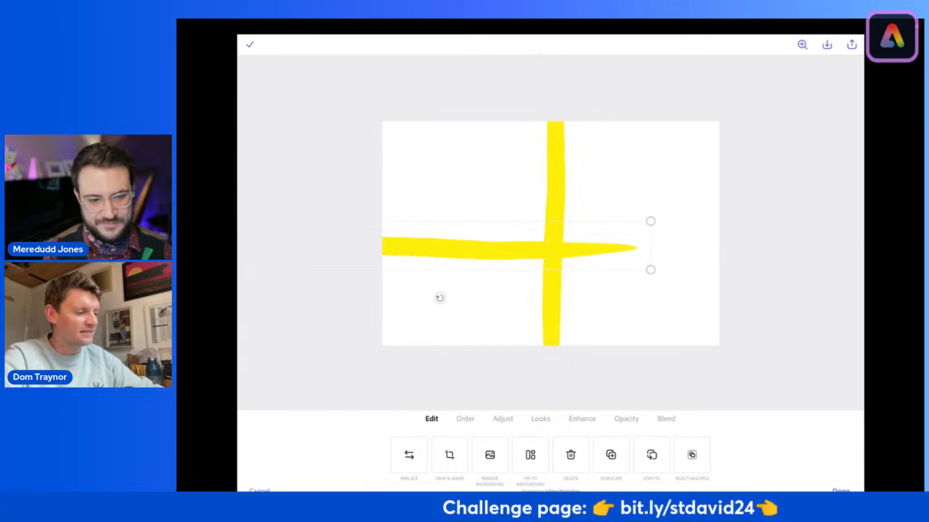
{"action": "left_click_drag", "start_coordinate": [440, 245], "coordinate": [562, 234]}
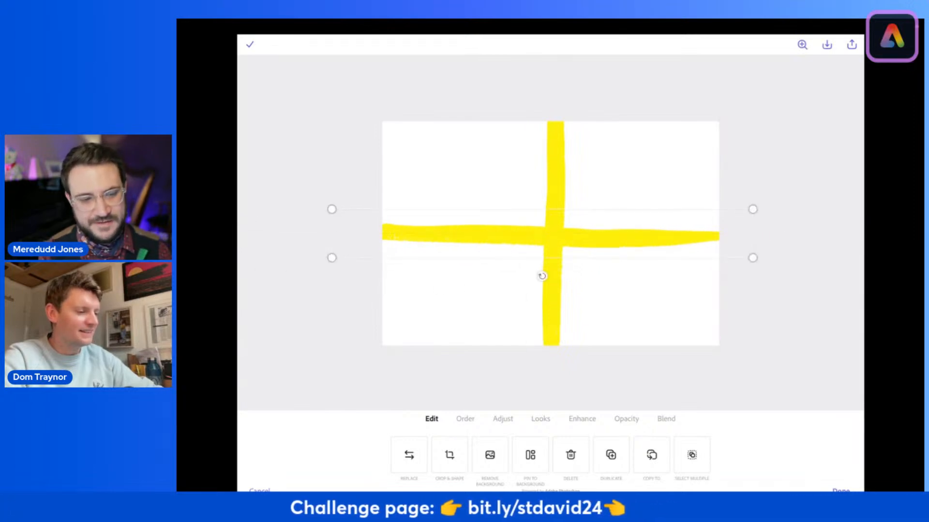
{"action": "left_click_drag", "start_coordinate": [332, 209], "coordinate": [278, 204]}
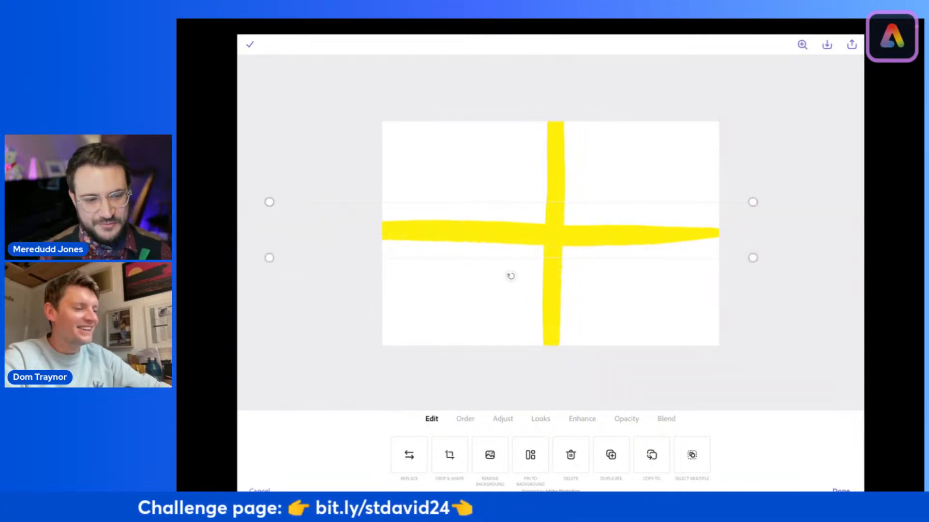
{"action": "left_click_drag", "start_coordinate": [752, 202], "coordinate": [802, 196]}
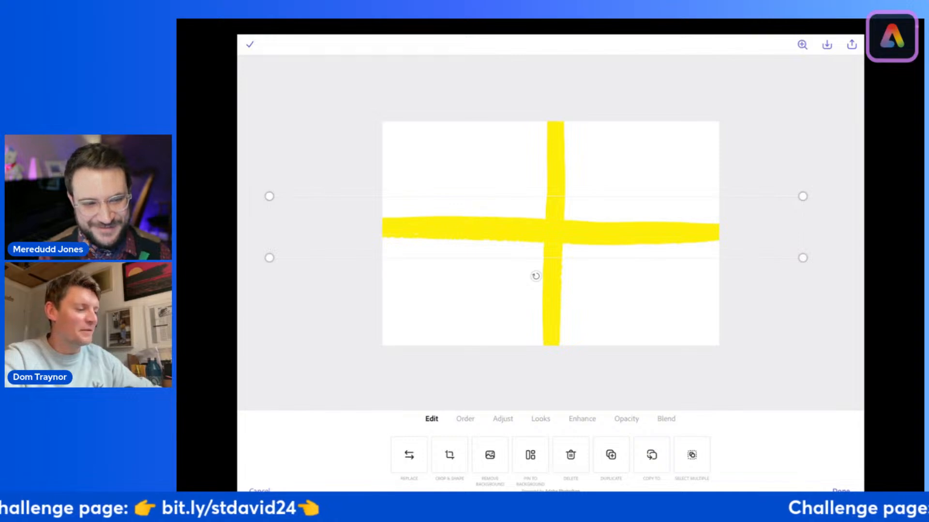
{"action": "mouse_move", "coordinate": [536, 229]}
{"action": "left_mouse_down"}
{"action": "mouse_move", "coordinate": [561, 234]}
{"action": "mouse_move", "coordinate": [547, 234]}
{"action": "left_mouse_up"}
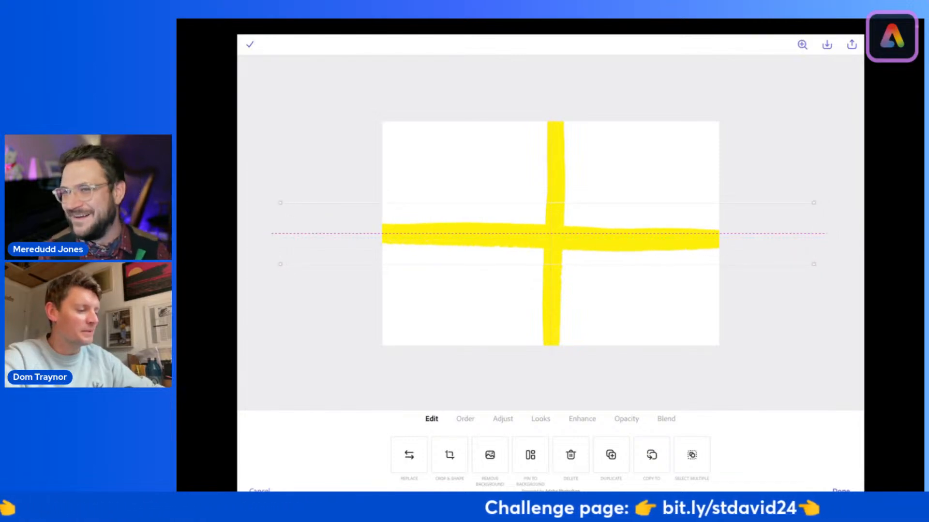
Step: Widen the vertical yellow band, keep it near the page's centre line and finish editing it
{"action": "left_click", "coordinate": [555, 170]}
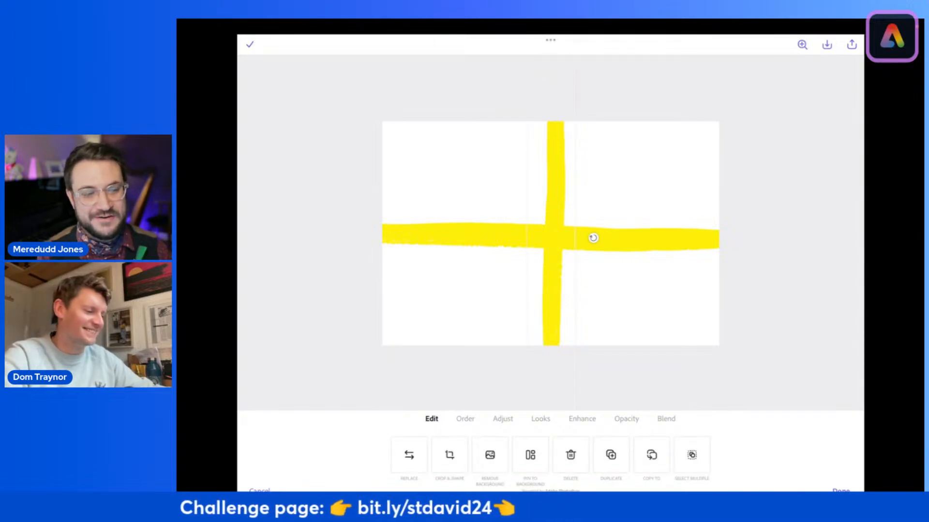
{"action": "left_click_drag", "start_coordinate": [575, 238], "coordinate": [554, 233]}
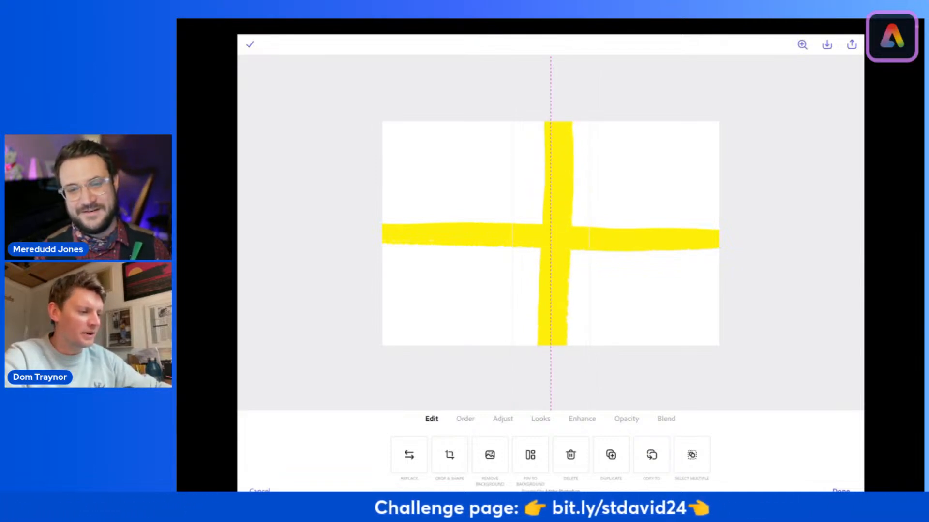
{"action": "left_click", "coordinate": [250, 45]}
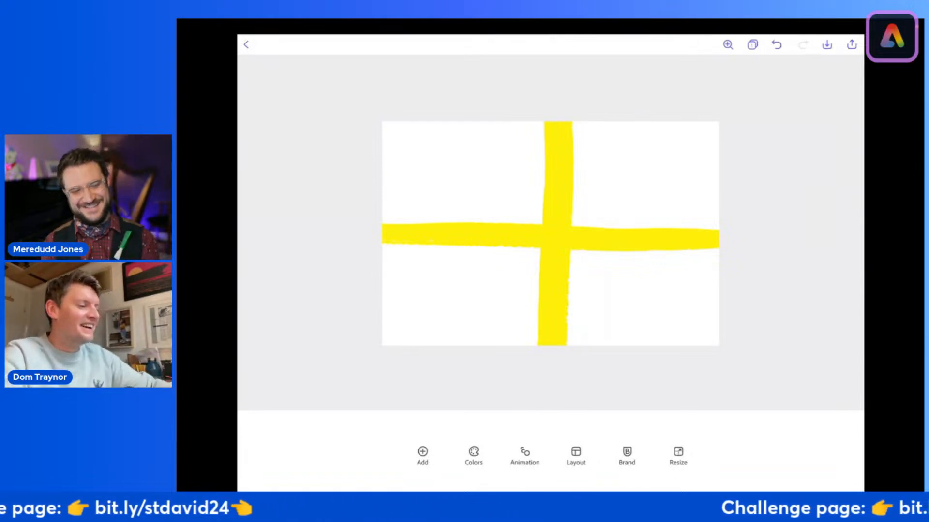
Step: Nudge the vertical yellow band slightly left to balance the cross on the page
{"action": "scroll", "coordinate": [551, 233], "scroll_direction": "down", "scroll_amount": 1}
{"action": "scroll", "coordinate": [551, 234], "scroll_direction": "down", "scroll_amount": 1}
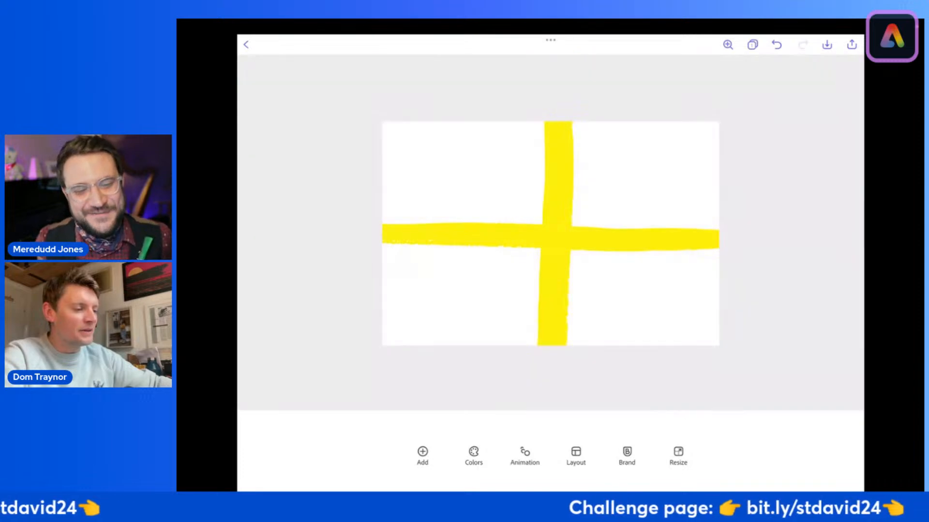
{"action": "left_click", "coordinate": [556, 233]}
{"action": "left_click_drag", "start_coordinate": [556, 234], "coordinate": [551, 233]}
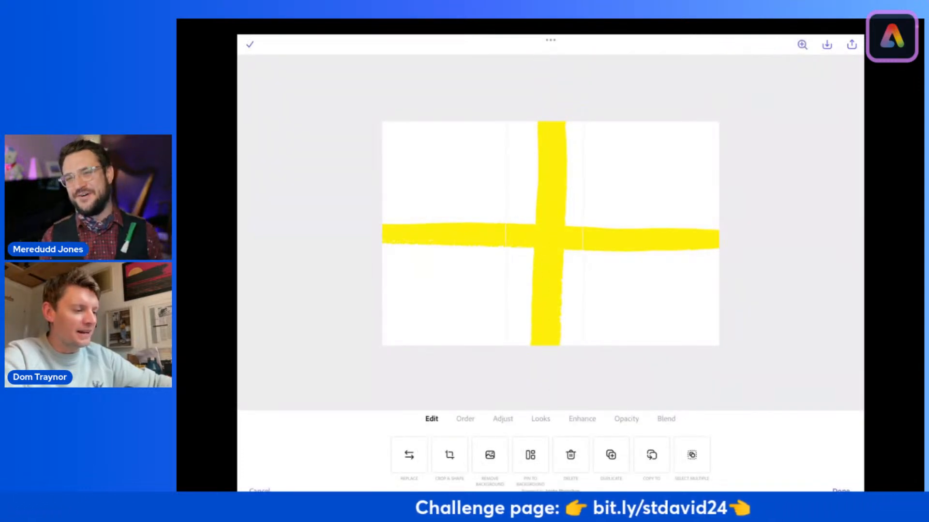
{"action": "left_click", "coordinate": [250, 44]}
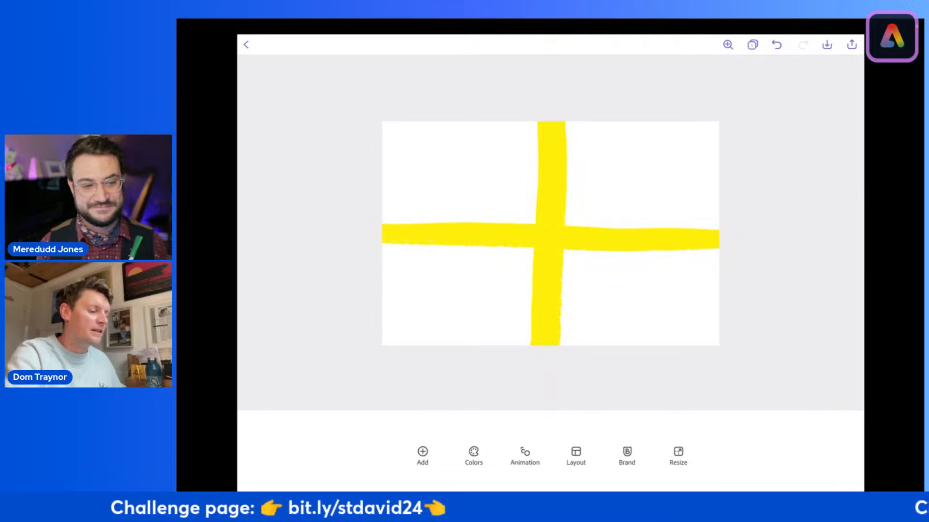
Step: Search the Adobe Stock photos for "black cotton" and add the first dark fabric photo, pinned to the background
{"action": "left_click", "coordinate": [422, 456]}
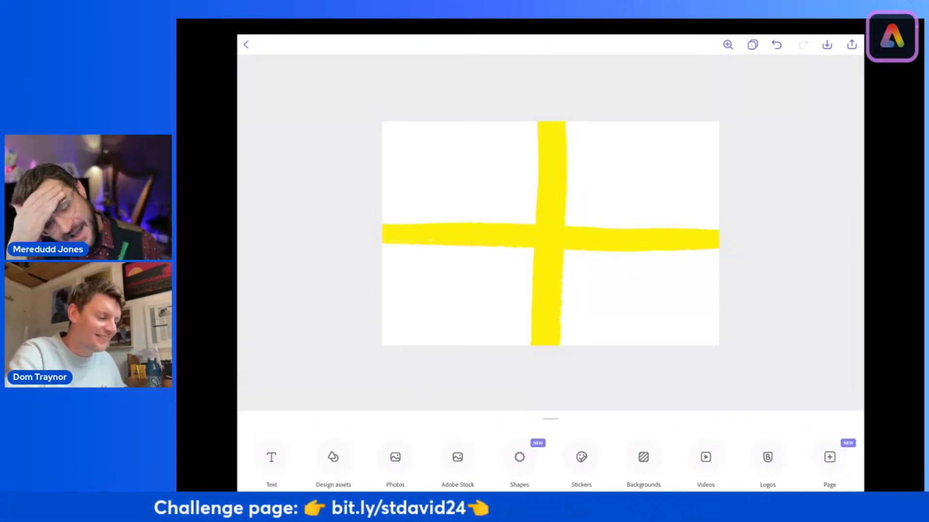
{"action": "left_click", "coordinate": [458, 447]}
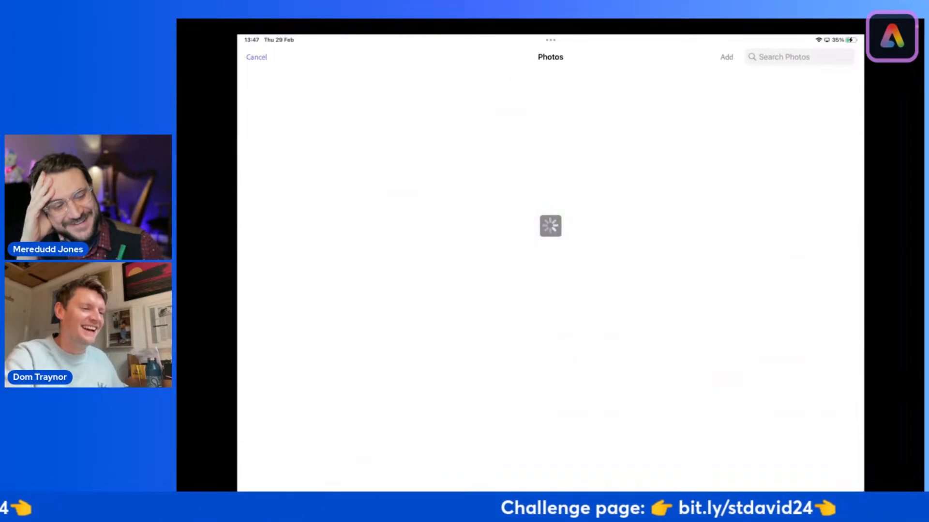
{"action": "left_click", "coordinate": [798, 57]}
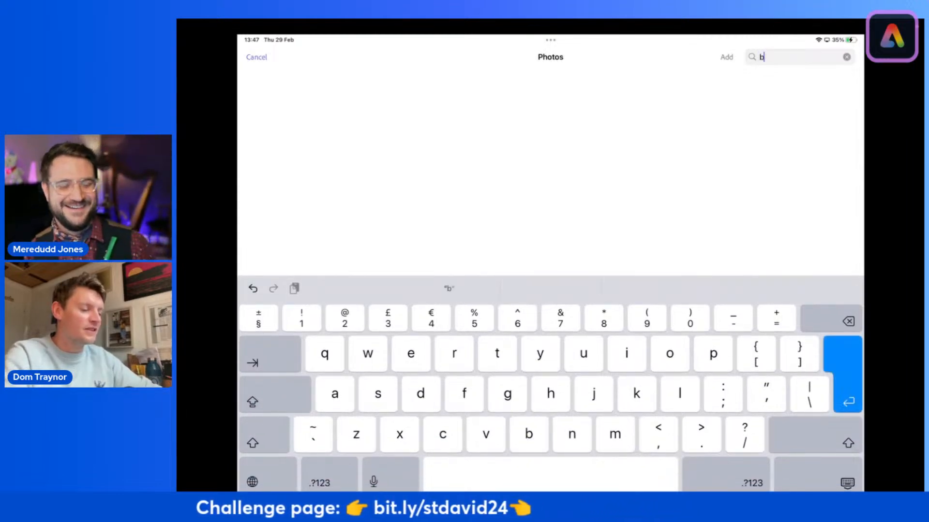
{"action": "type", "text": "black cotton"}
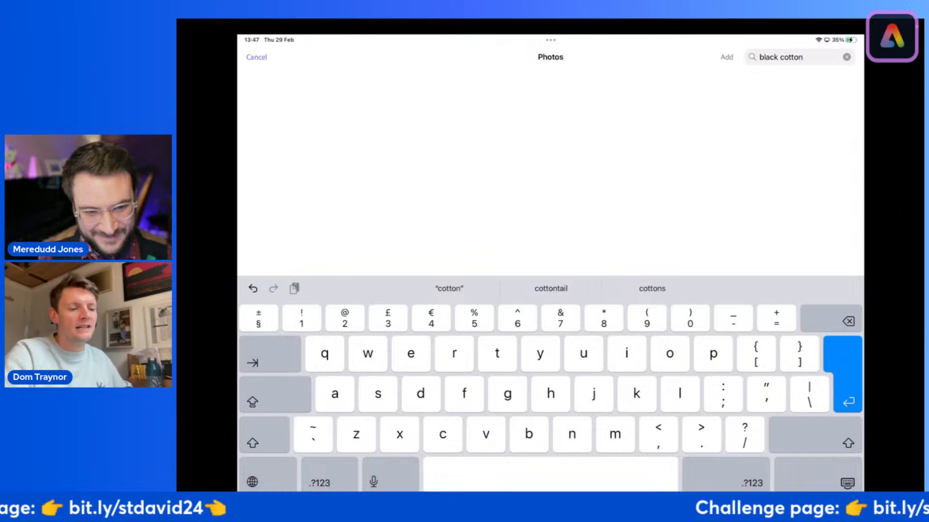
{"action": "key", "text": "Return"}
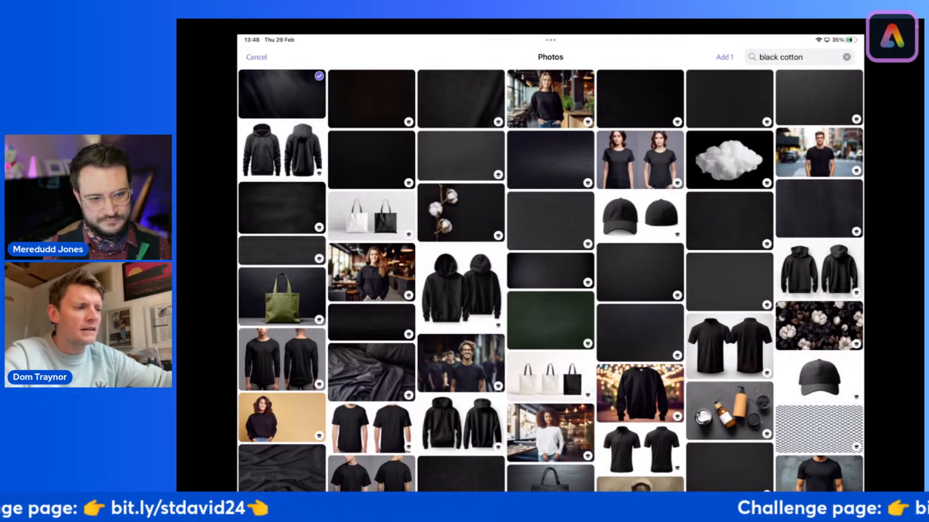
{"action": "left_click", "coordinate": [724, 57]}
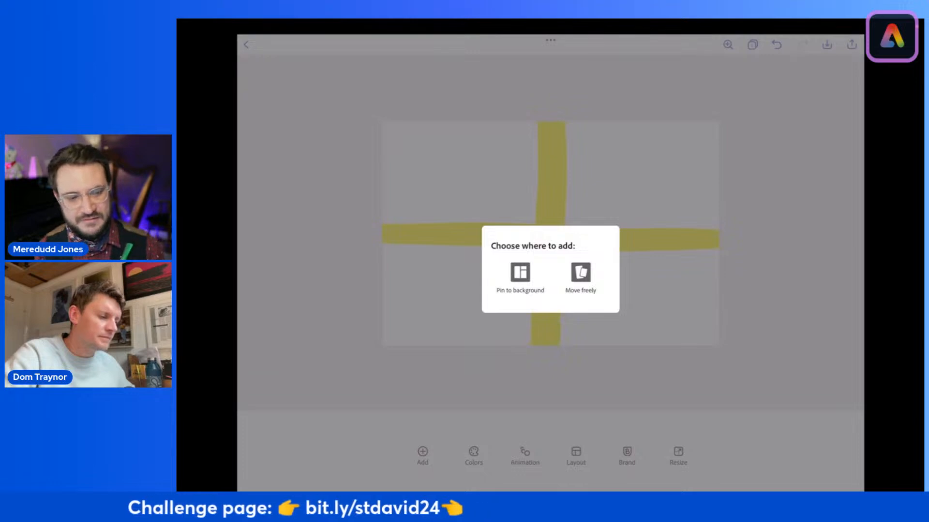
{"action": "left_click", "coordinate": [520, 278]}
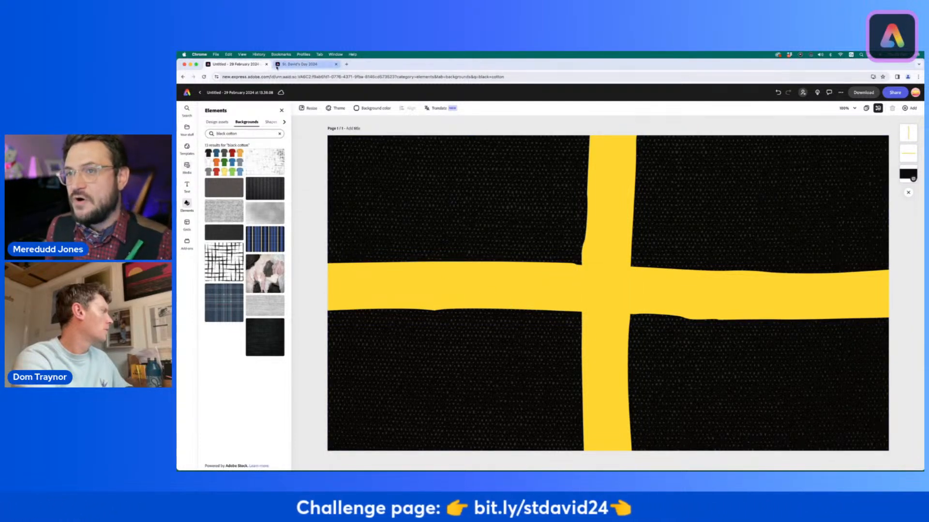
Step: Review the Challenge 1: St. David Fact-Flag ideas on the St. David's Day 2024 page and return to the flag design
{"action": "left_click", "coordinate": [313, 65]}
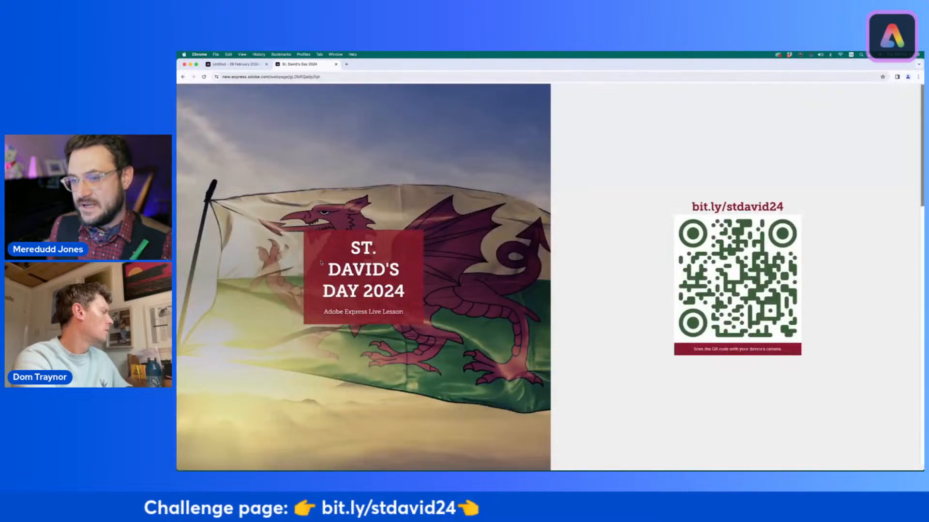
{"action": "scroll", "coordinate": [321, 263], "scroll_direction": "down", "scroll_amount": 10}
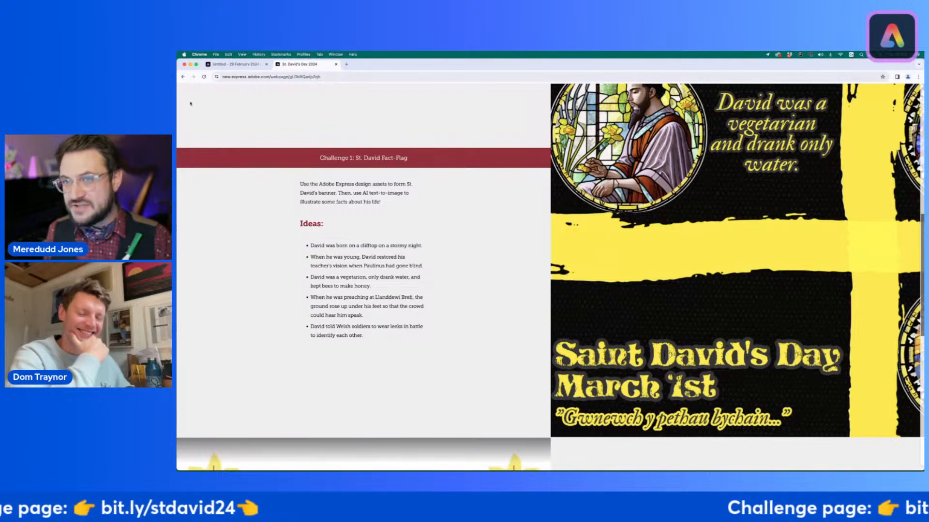
{"action": "left_click", "coordinate": [233, 64]}
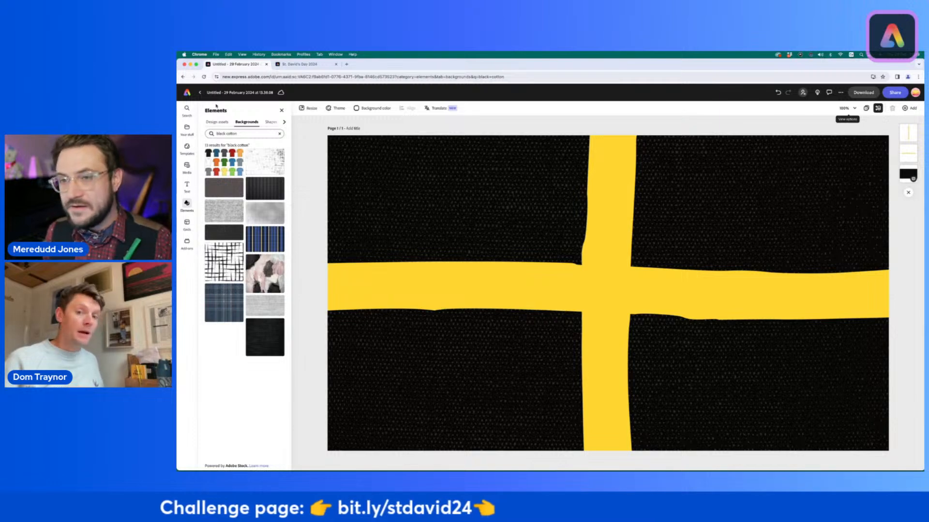
Step: Generate a square (1:1) Text to image picture from the prompt "Medieval princess holding a baby. Stormy night in the background."
{"action": "left_click", "coordinate": [186, 167]}
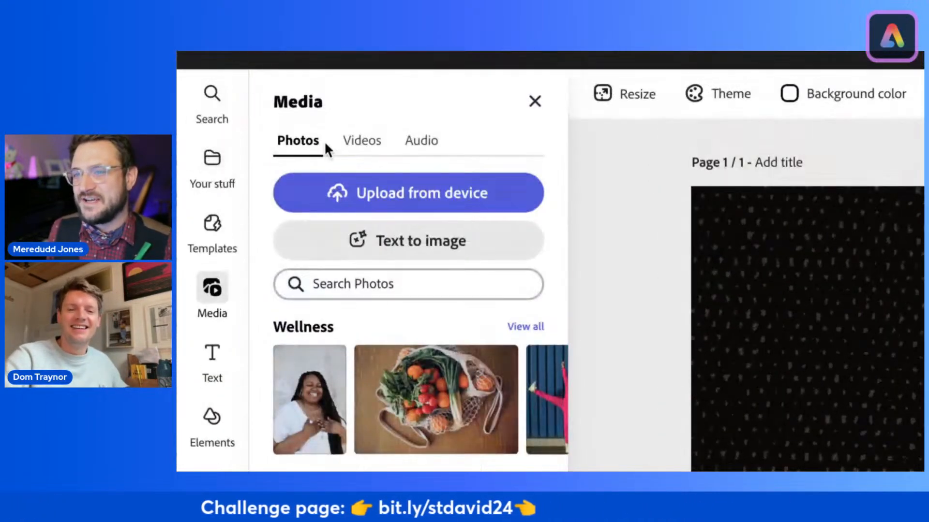
{"action": "left_click", "coordinate": [468, 251]}
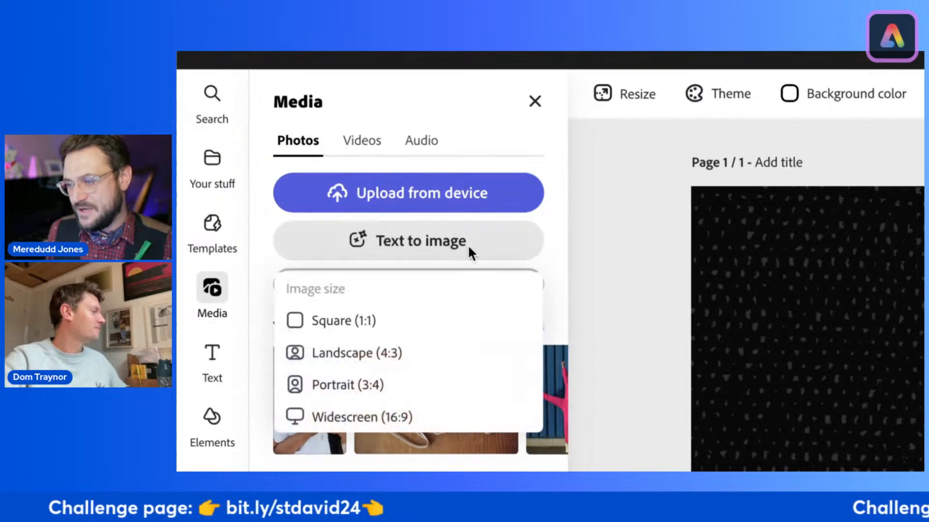
{"action": "left_click", "coordinate": [366, 321]}
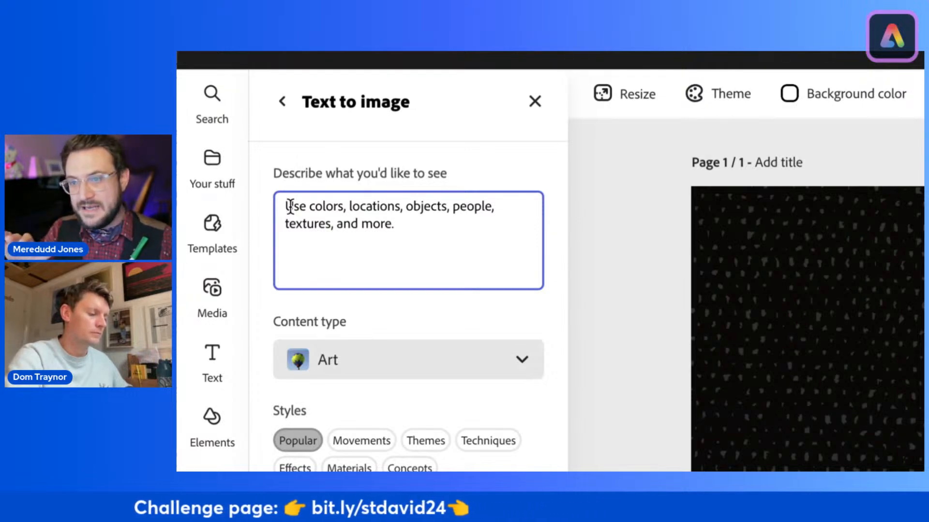
{"action": "type", "text": "M"}
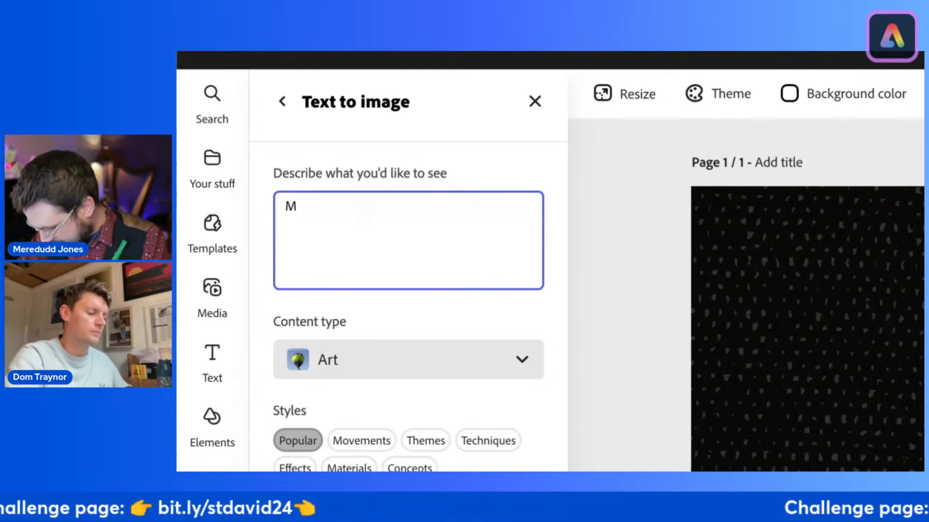
{"action": "type", "text": "edieval "}
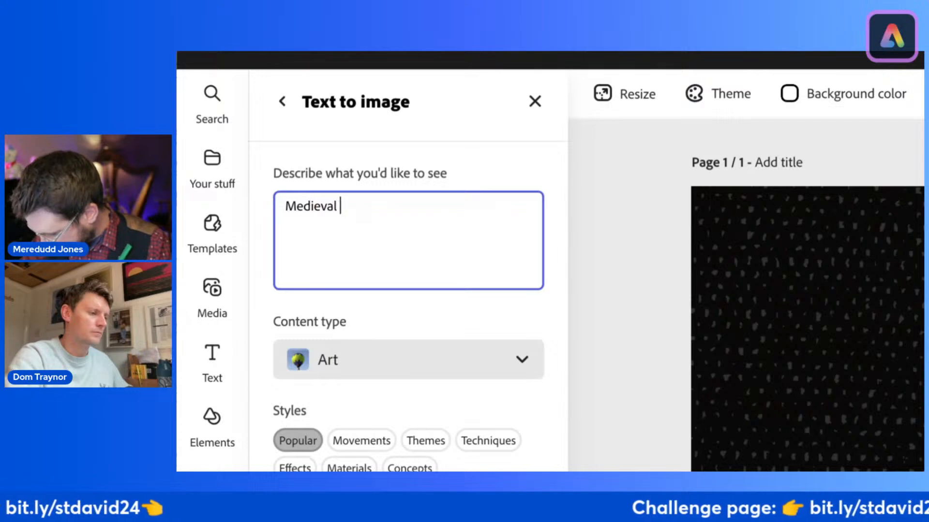
{"action": "type", "text": "princess holdi"}
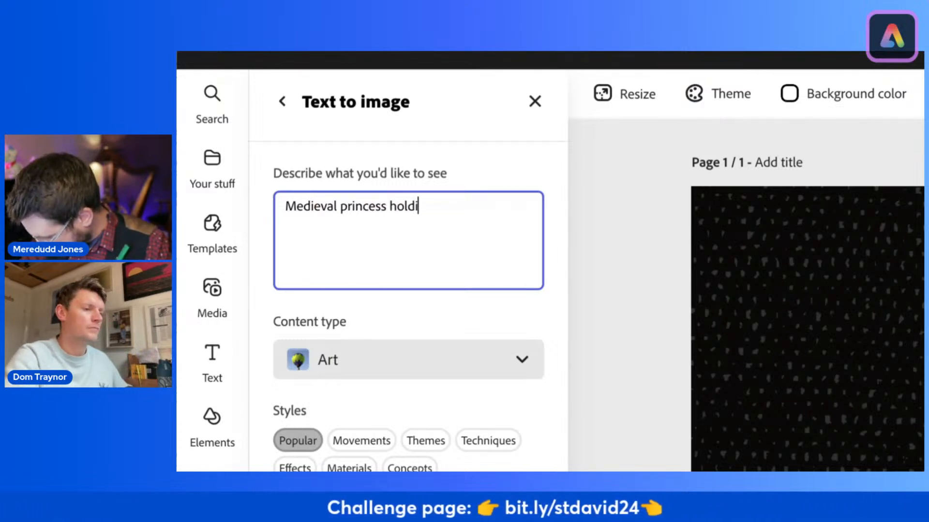
{"action": "type", "text": "ng a baby. Stormy night in the back"}
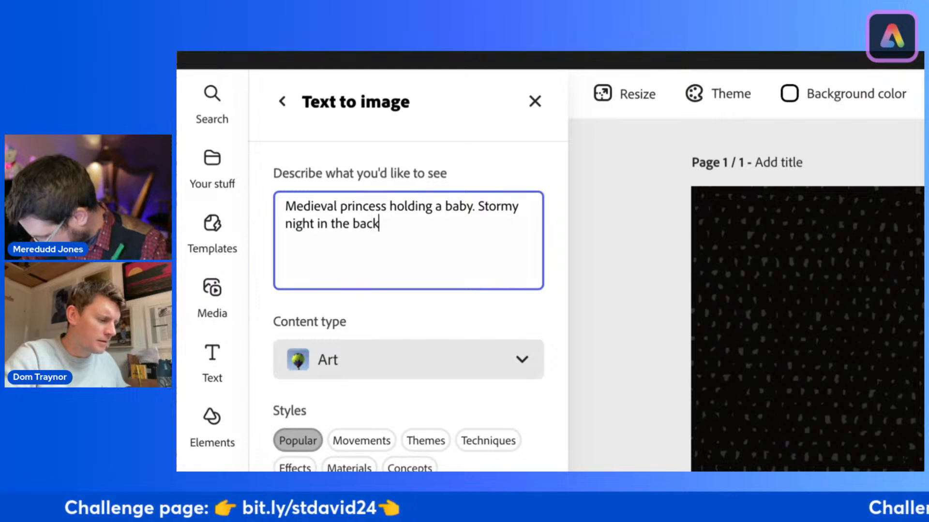
{"action": "type", "text": "ground"}
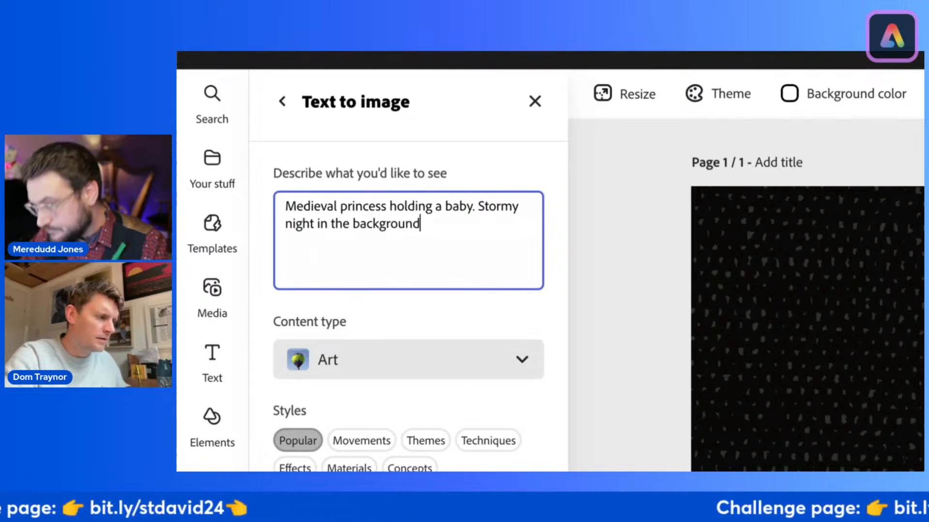
{"action": "type", "text": "."}
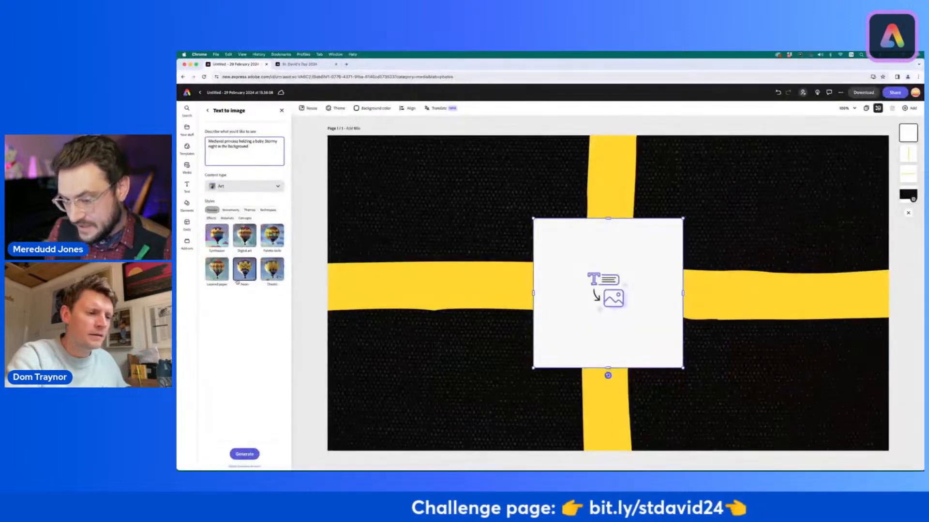
{"action": "left_click", "coordinate": [245, 455]}
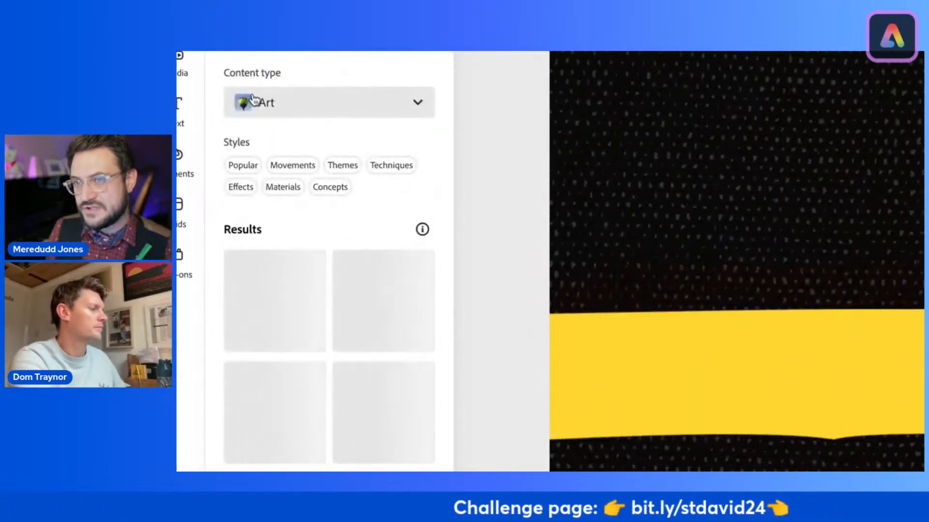
Step: Add "Stained glass." to the start of the medieval princess prompt and regenerate the Text to image results
{"action": "scroll", "coordinate": [258, 161], "scroll_direction": "up", "scroll_amount": 1}
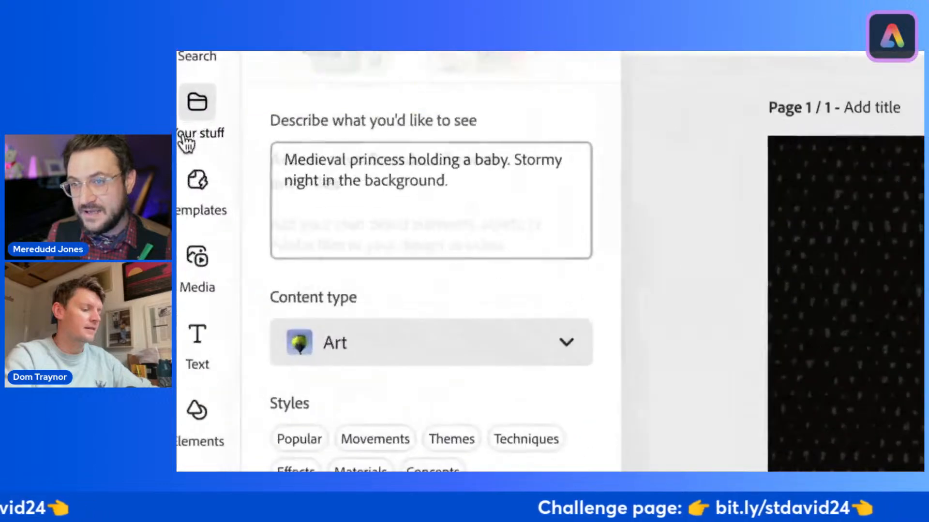
{"action": "left_click", "coordinate": [249, 147]}
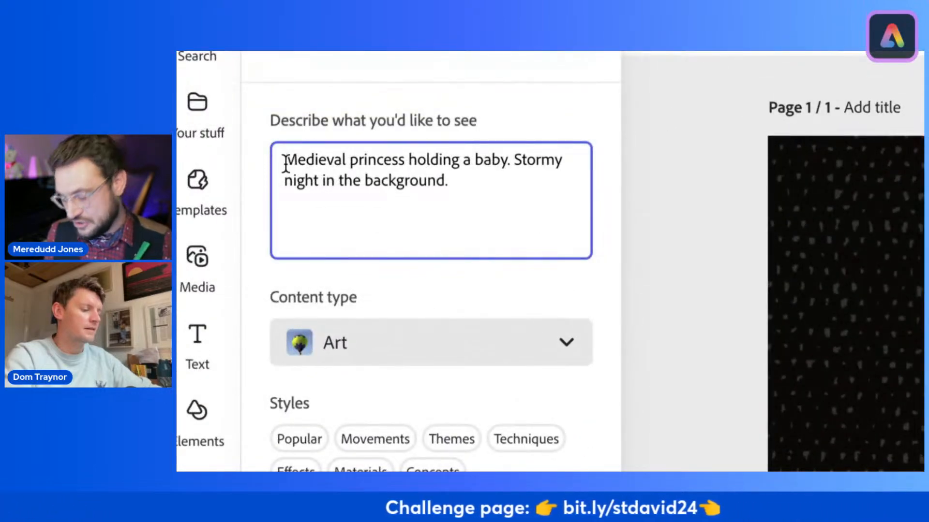
{"action": "type", "text": "S"}
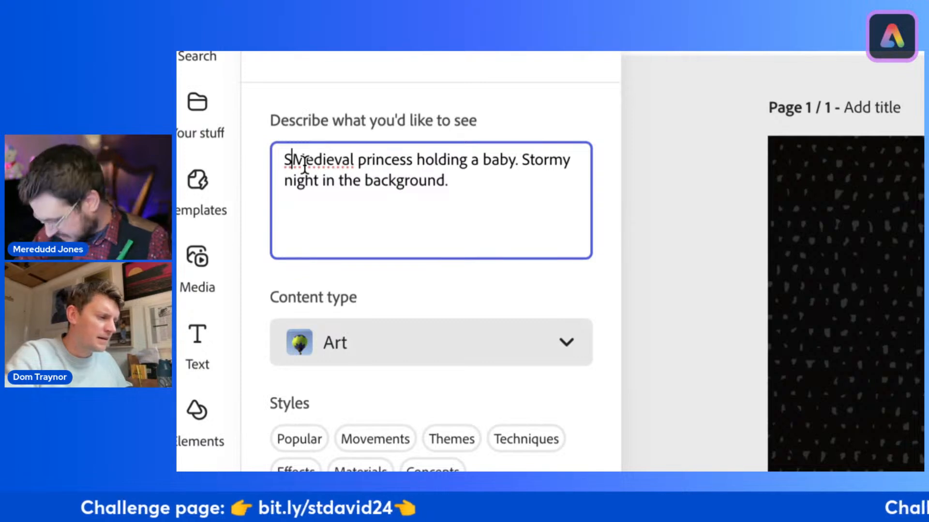
{"action": "type", "text": "ta"}
{"action": "type", "text": "ined glas"}
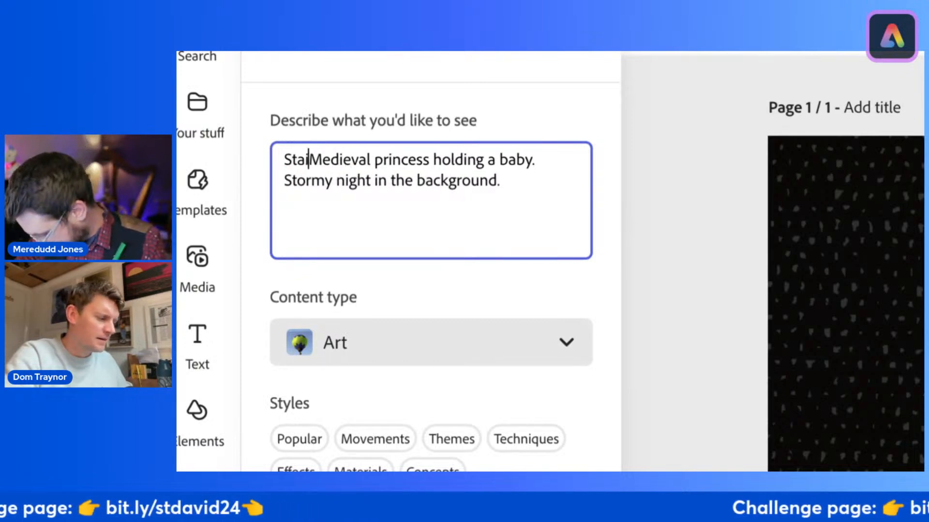
{"action": "type", "text": "s"}
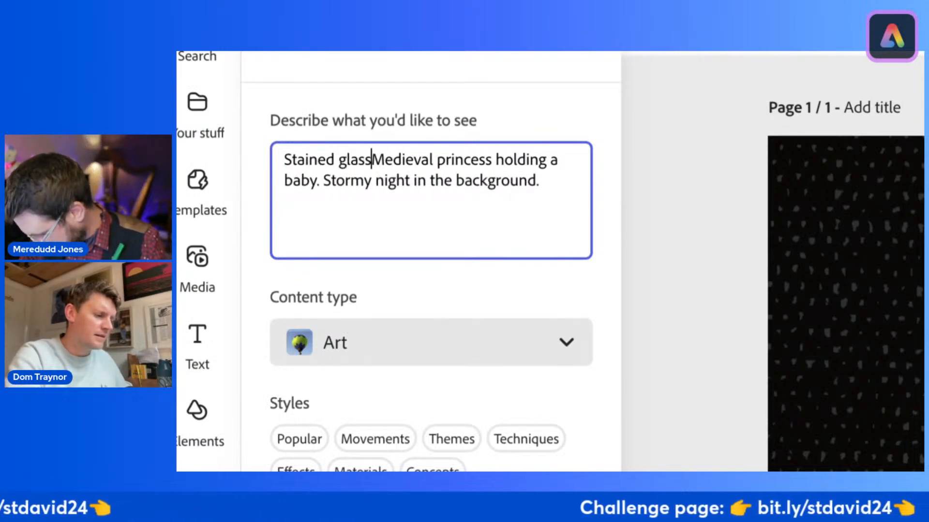
{"action": "type", "text": "."}
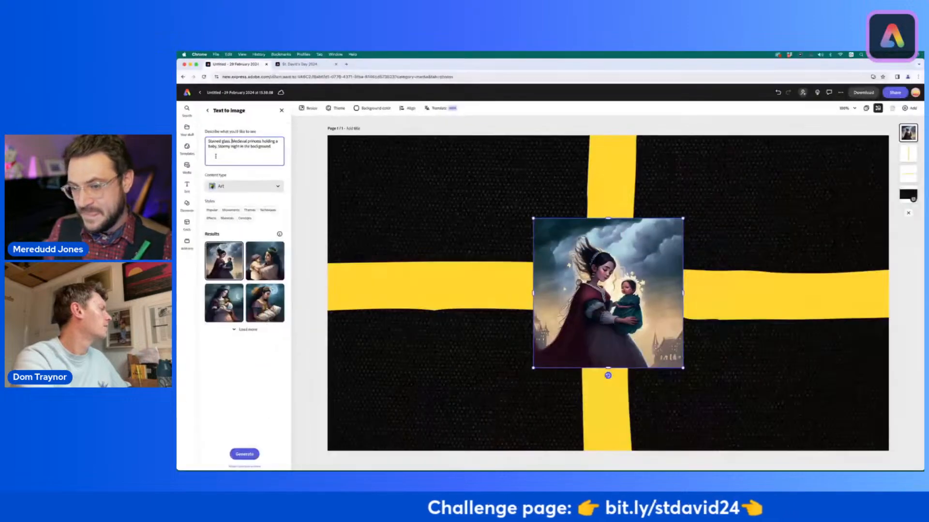
{"action": "left_click", "coordinate": [245, 455]}
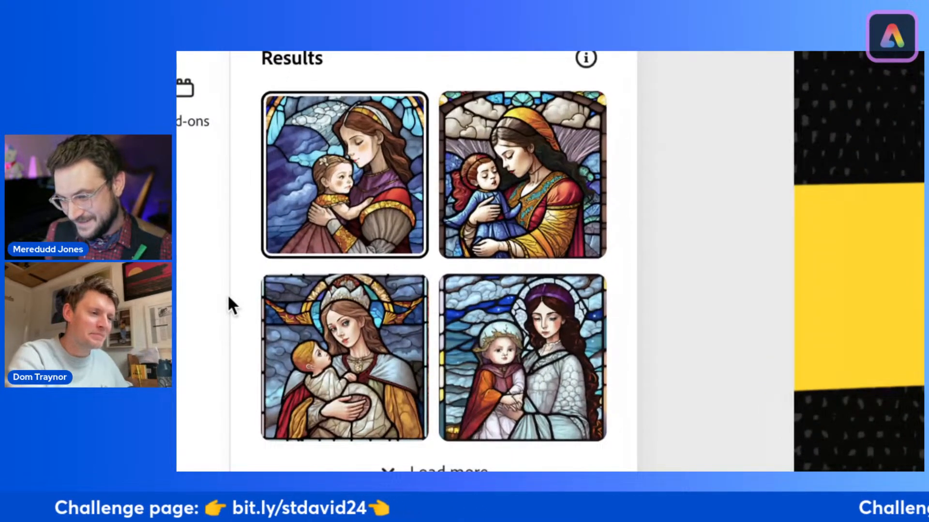
Step: Choose the third stained-glass result, the crowned princess with the baby, and move the picture into the flag's upper-left corner
{"action": "mouse_move", "coordinate": [260, 371]}
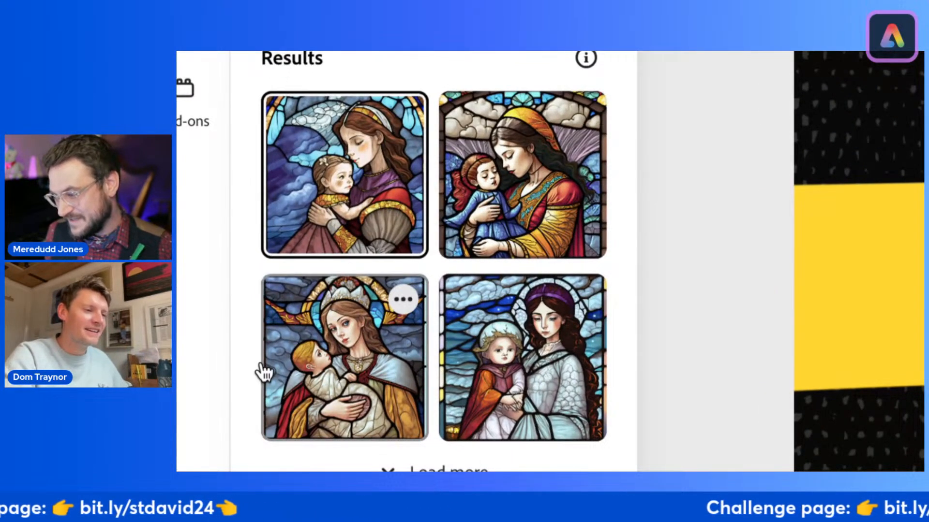
{"action": "left_click", "coordinate": [339, 373]}
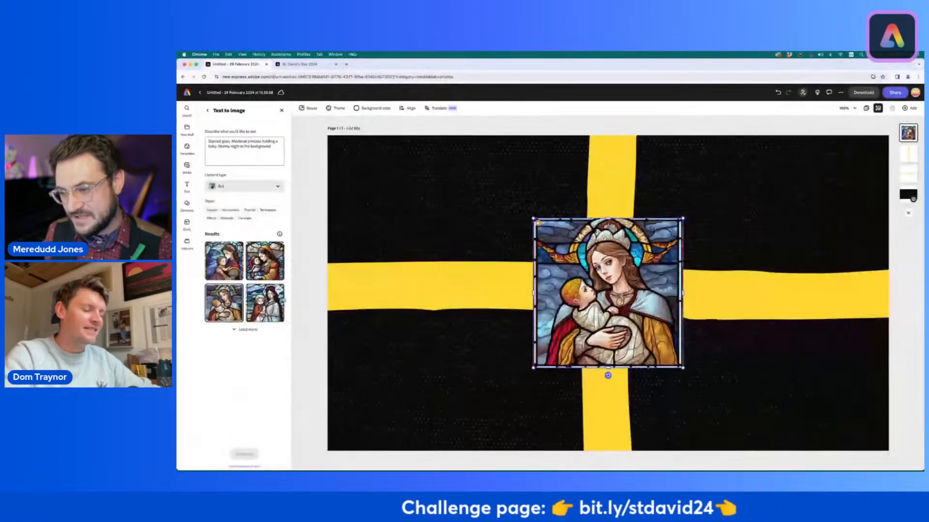
{"action": "left_click_drag", "start_coordinate": [575, 301], "coordinate": [389, 233]}
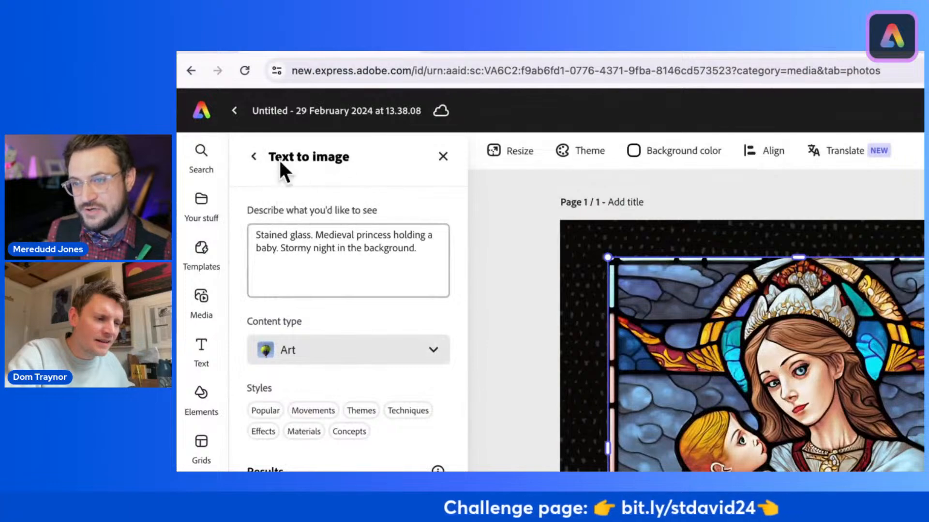
{"action": "left_click", "coordinate": [442, 157]}
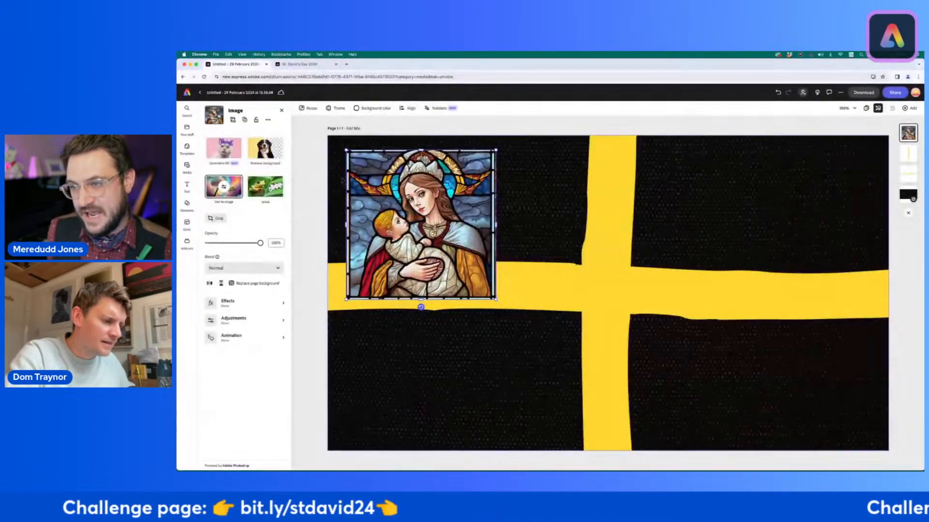
{"action": "left_click_drag", "start_coordinate": [374, 180], "coordinate": [365, 171]}
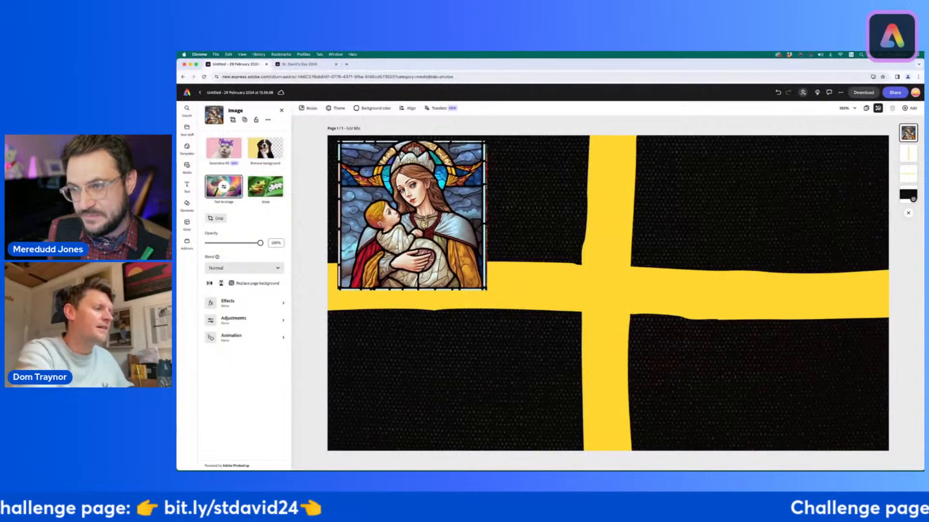
Step: Crop the stained-glass princess picture to a circle and shrink it to fit inside the flag's upper-left black quarter
{"action": "left_click", "coordinate": [216, 218]}
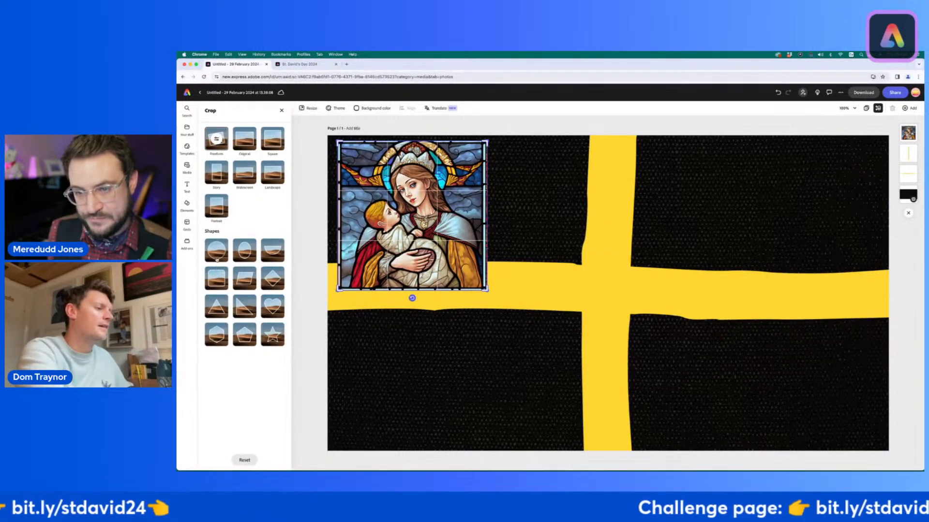
{"action": "left_click", "coordinate": [503, 303]}
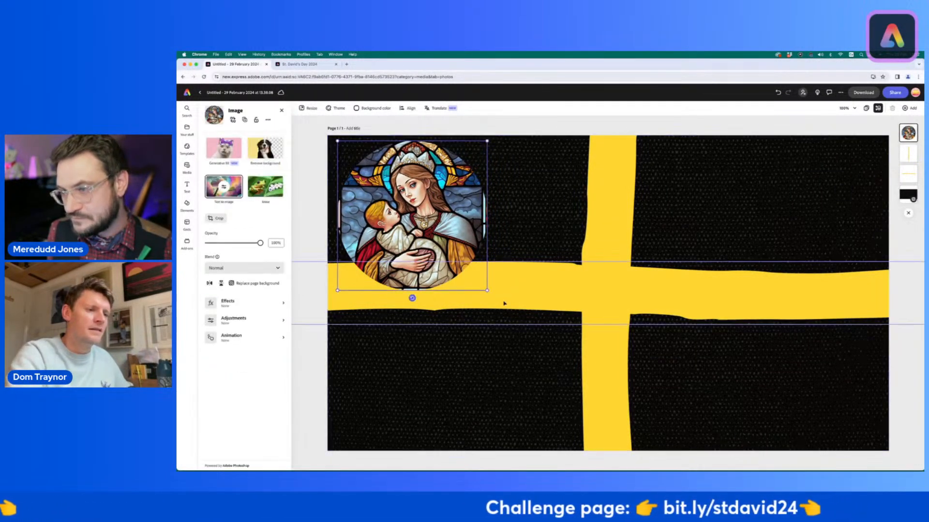
{"action": "left_click_drag", "start_coordinate": [488, 291], "coordinate": [444, 248]}
{"action": "left_click_drag", "start_coordinate": [398, 192], "coordinate": [386, 187]}
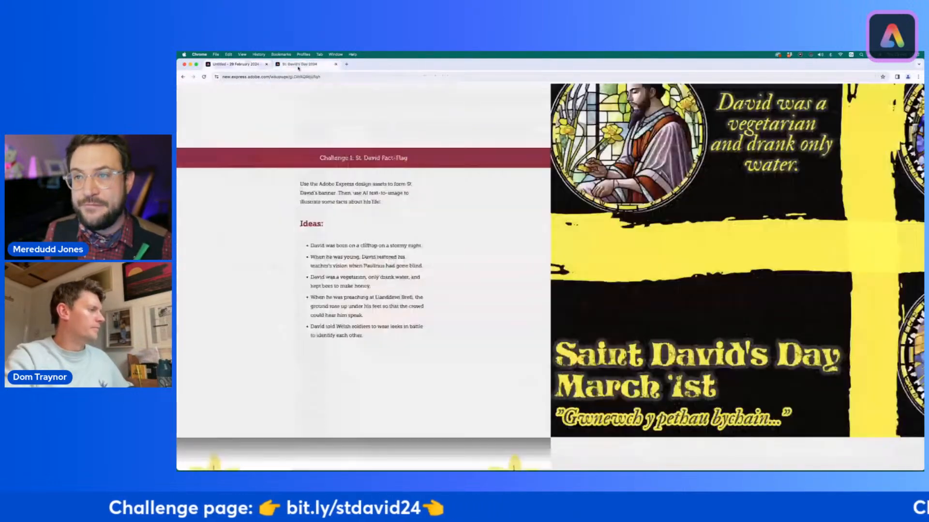
Step: Switch to the St. David's Day 2024 page and highlight the fact about Welsh soldiers wearing leeks in battle
{"action": "left_click", "coordinate": [300, 64]}
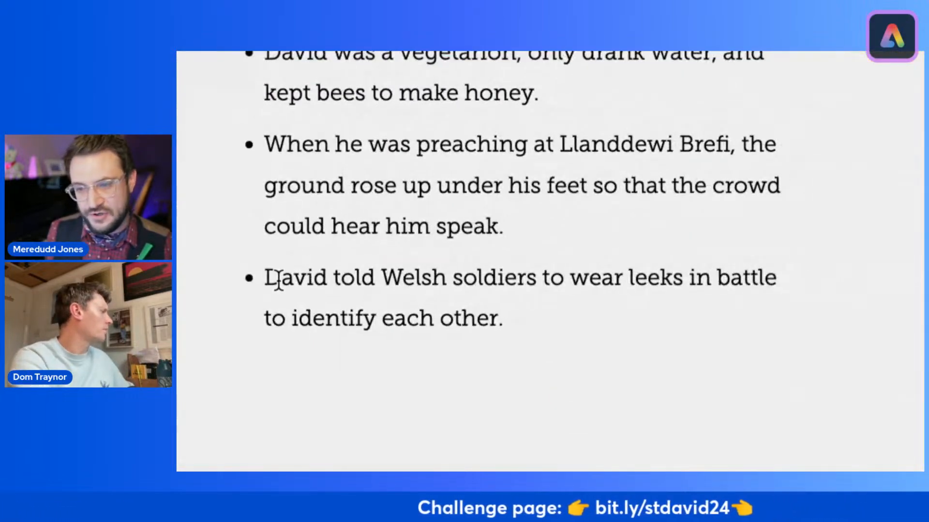
{"action": "left_click_drag", "start_coordinate": [268, 280], "coordinate": [513, 324]}
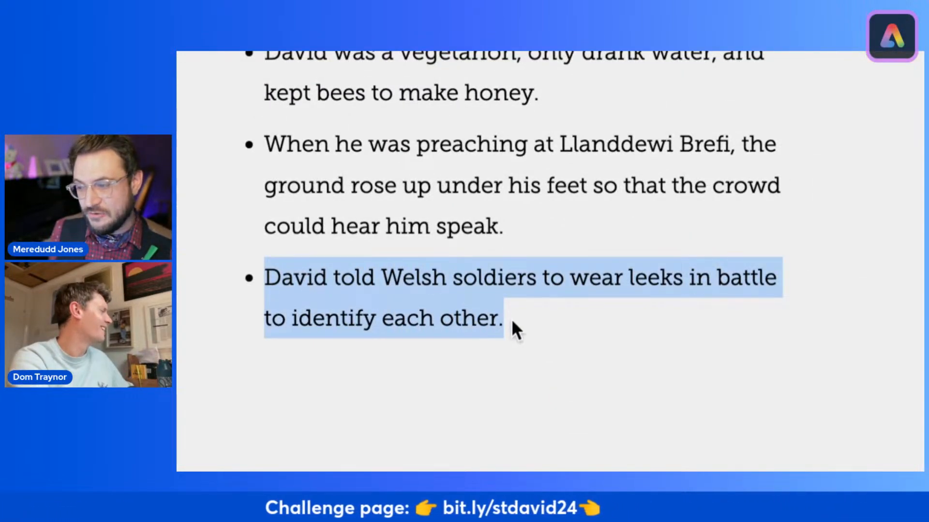